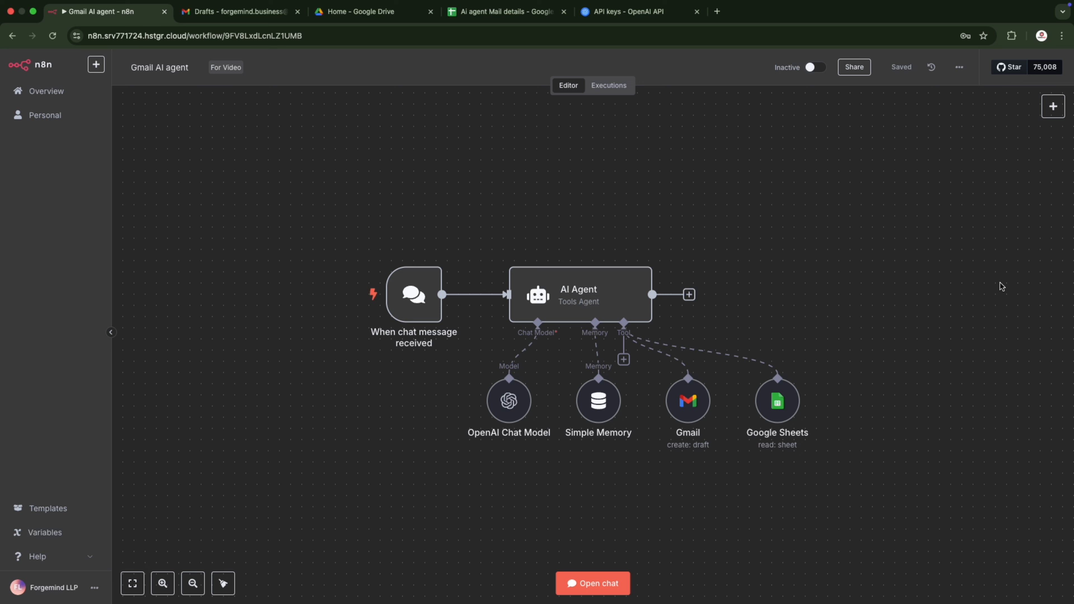
- Open the chat for the chat trigger and view the OpenAI Chat Model node's parameters
mouse_move(409, 296)
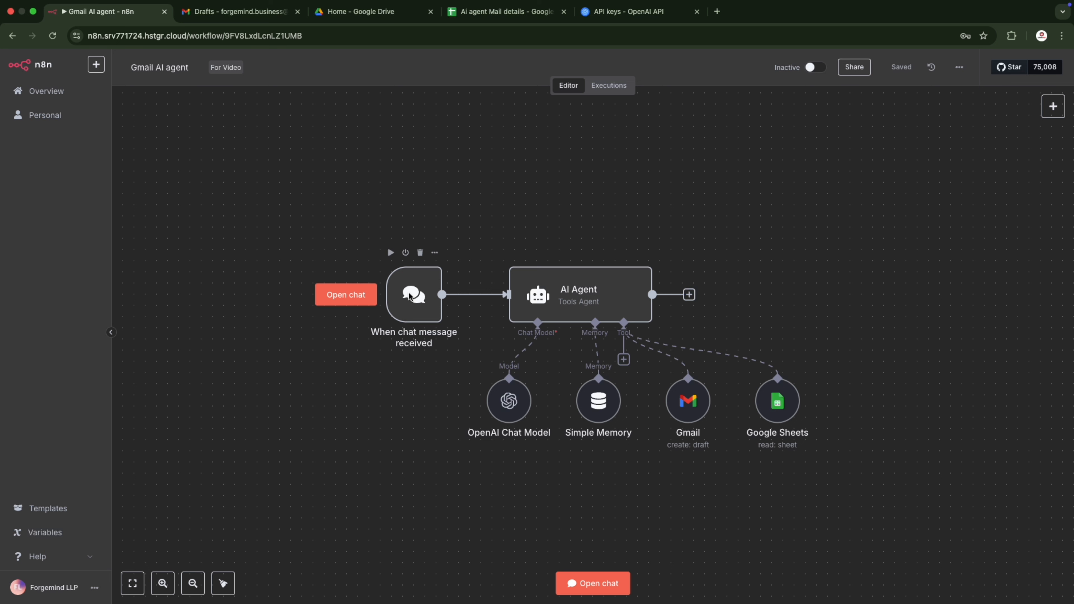
click(346, 295)
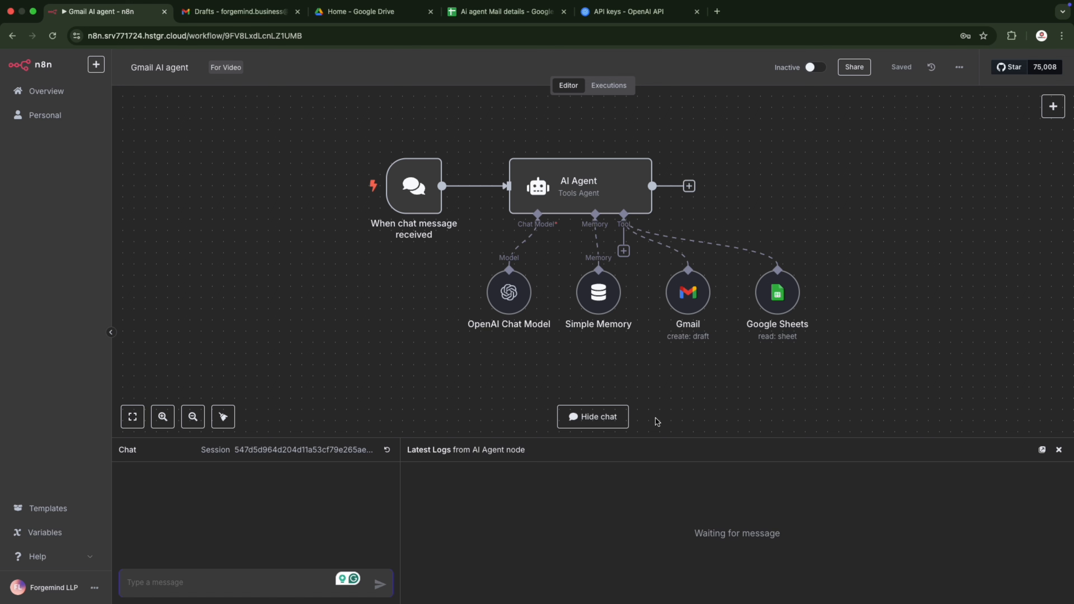
double_click(508, 292)
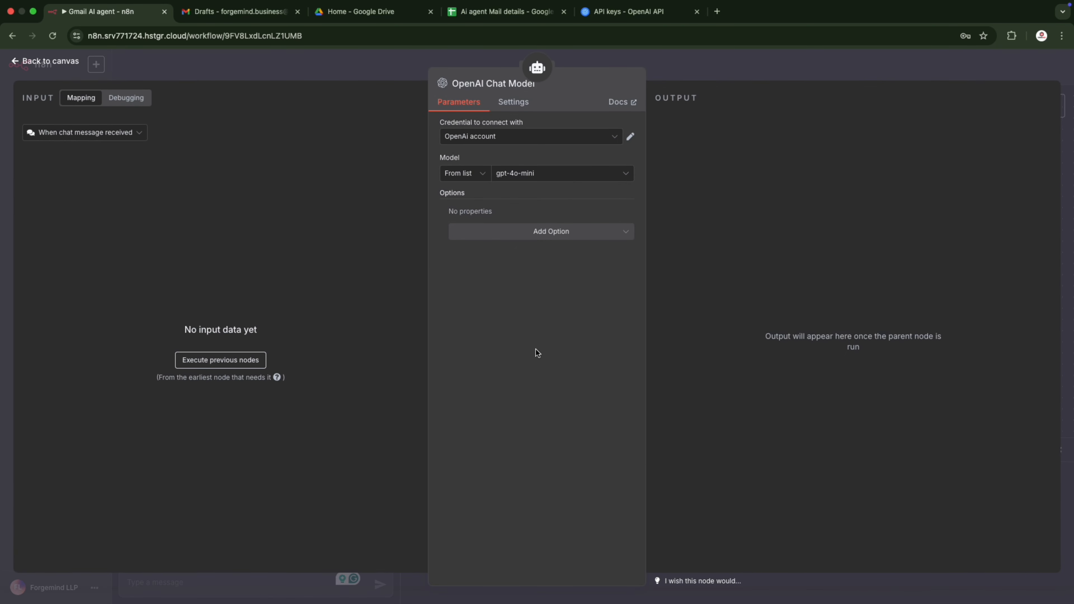
click(709, 76)
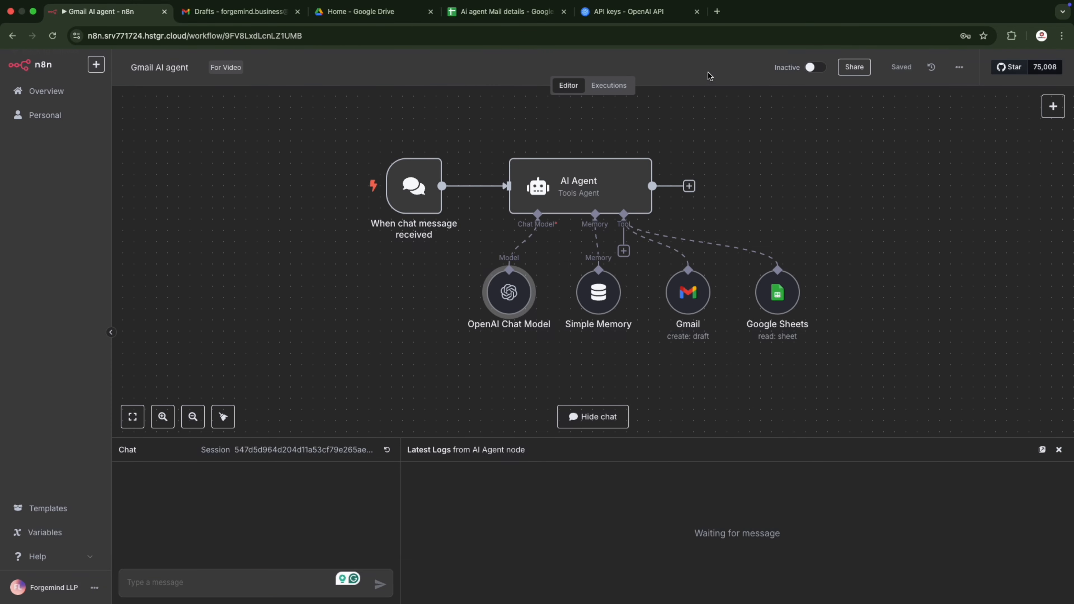
- Switch to the OpenAI platform's API keys page and create a secret key named Forge in the default project with all permissions
click(624, 17)
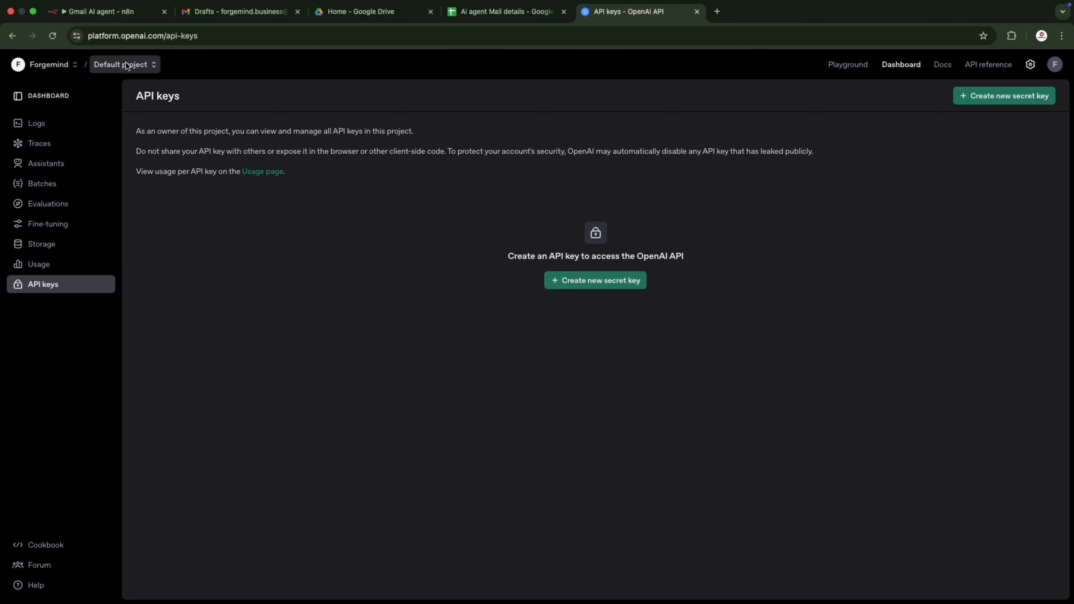
click(574, 281)
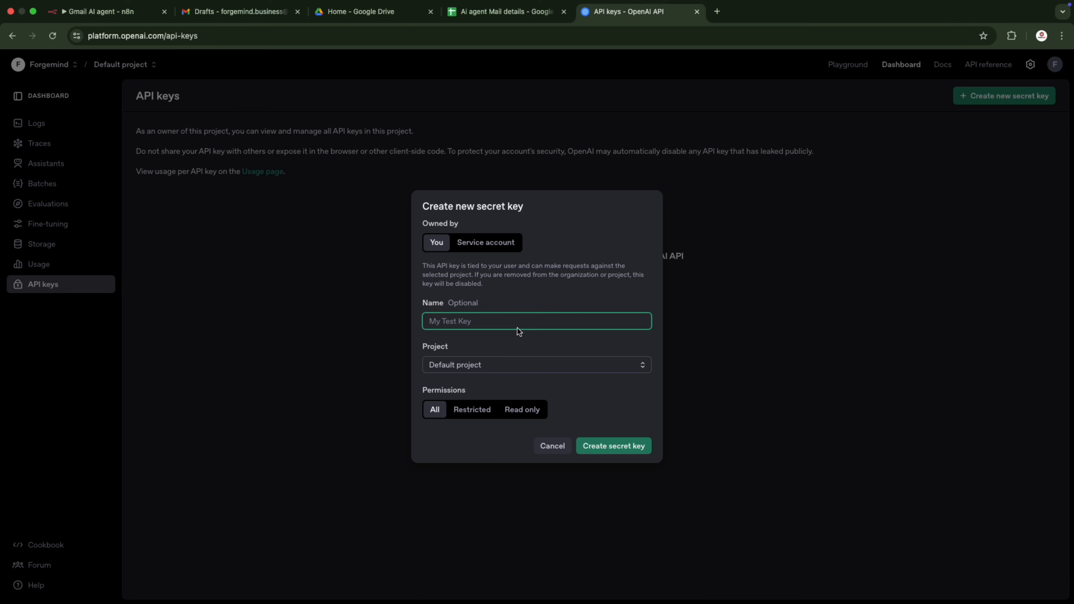
text(Forge)
click(597, 451)
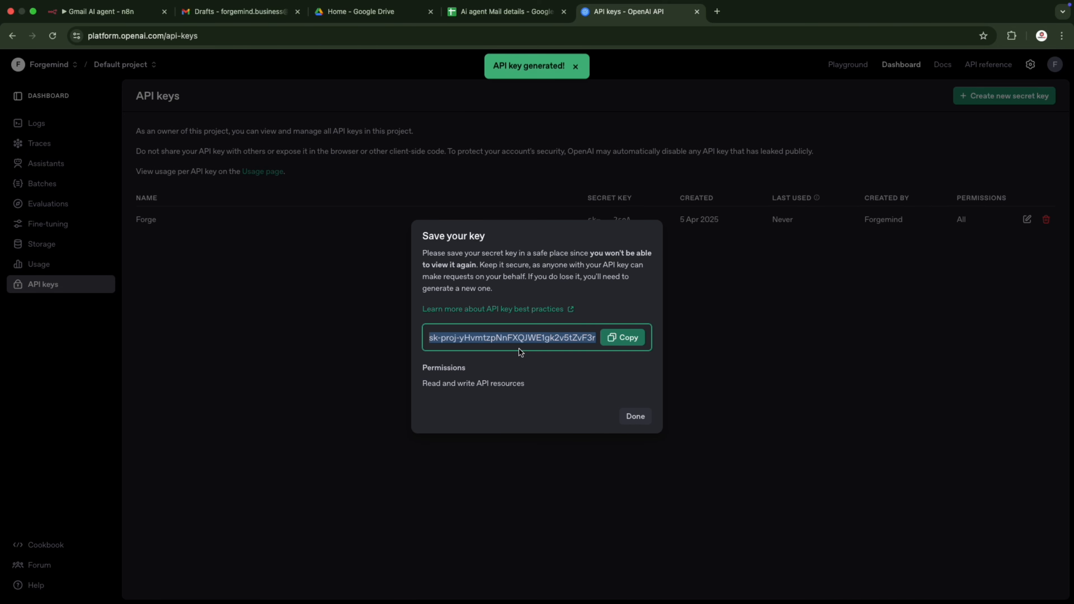
- Return to n8n and inspect the OpenAI account credential of the OpenAI Chat Model node
click(108, 13)
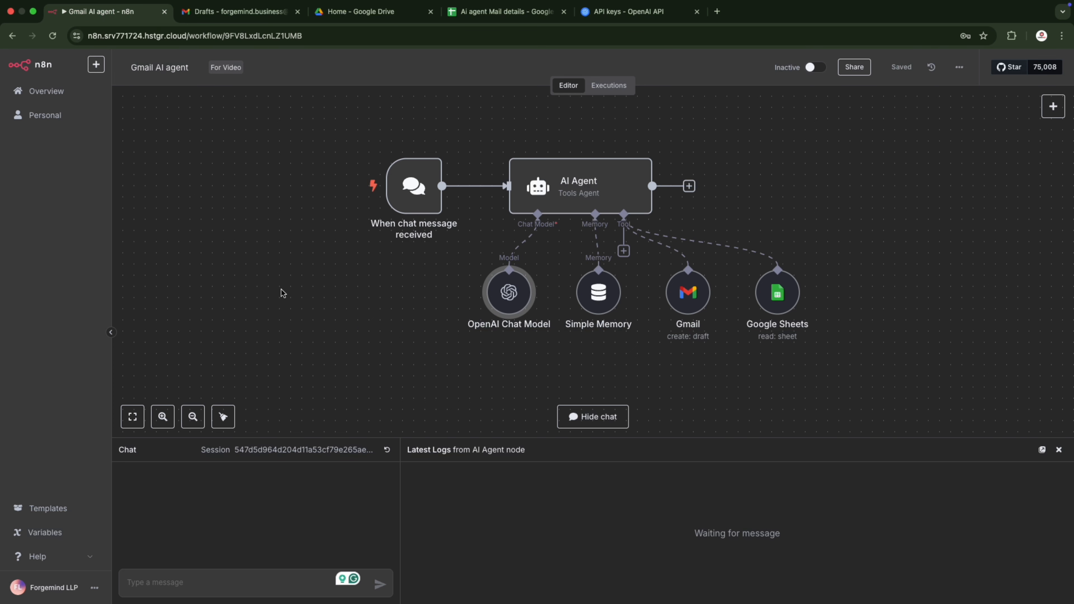
double_click(518, 292)
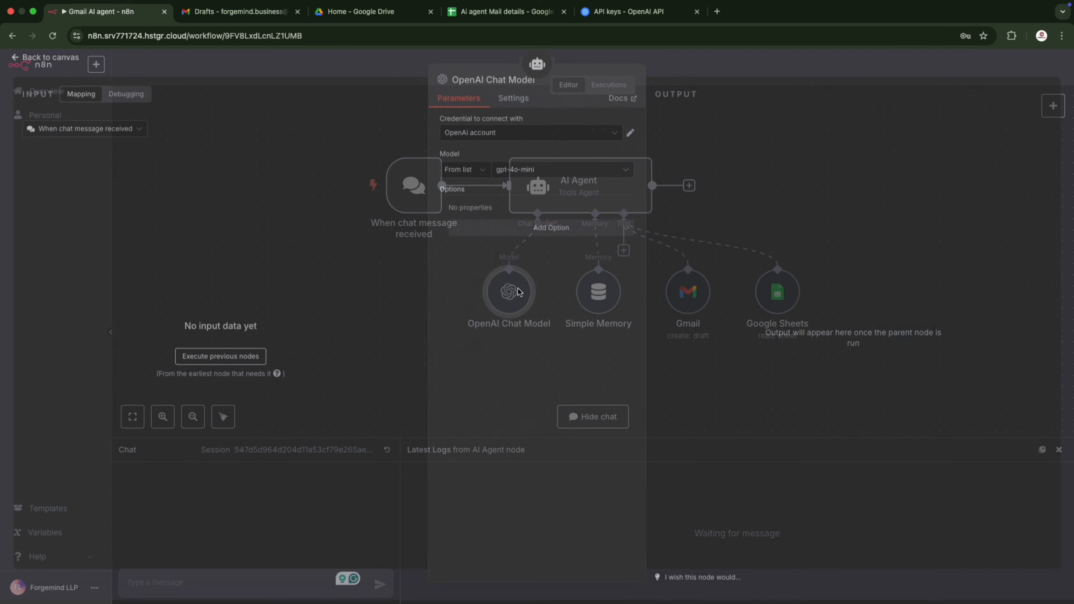
click(629, 137)
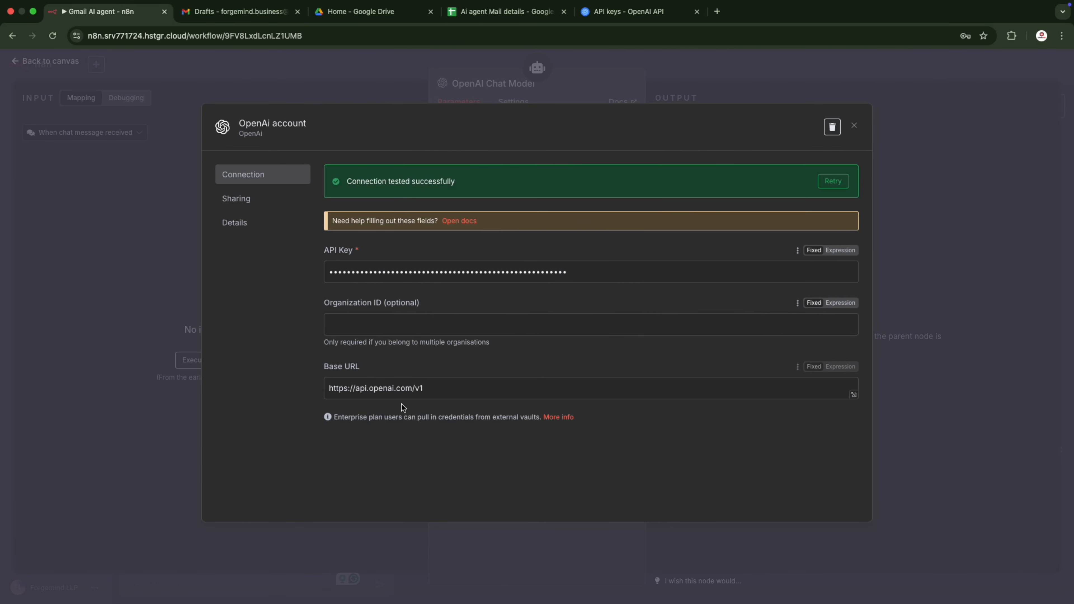
click(393, 84)
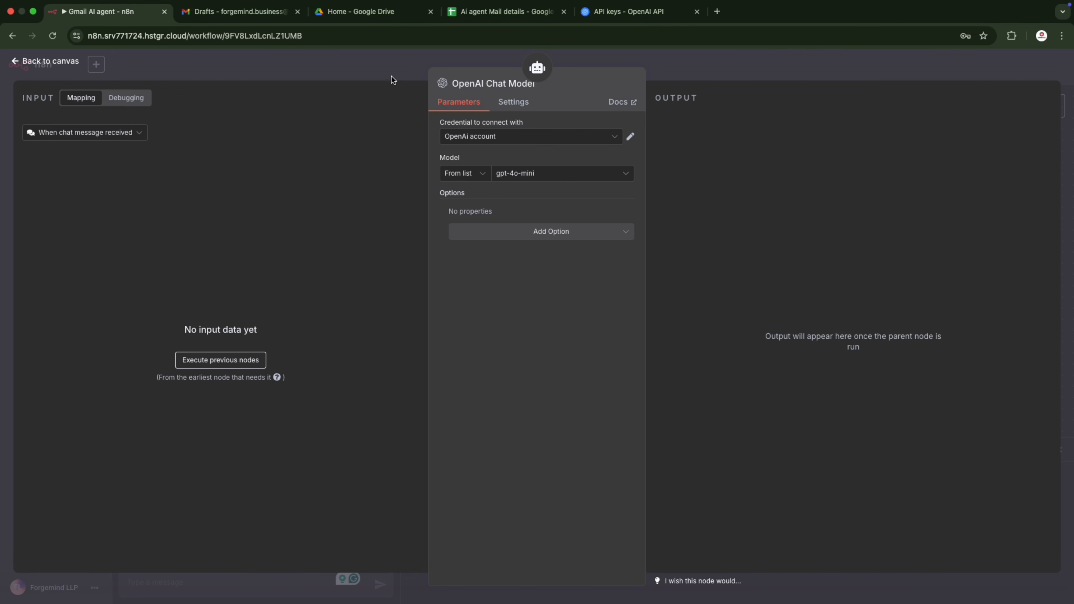
click(391, 76)
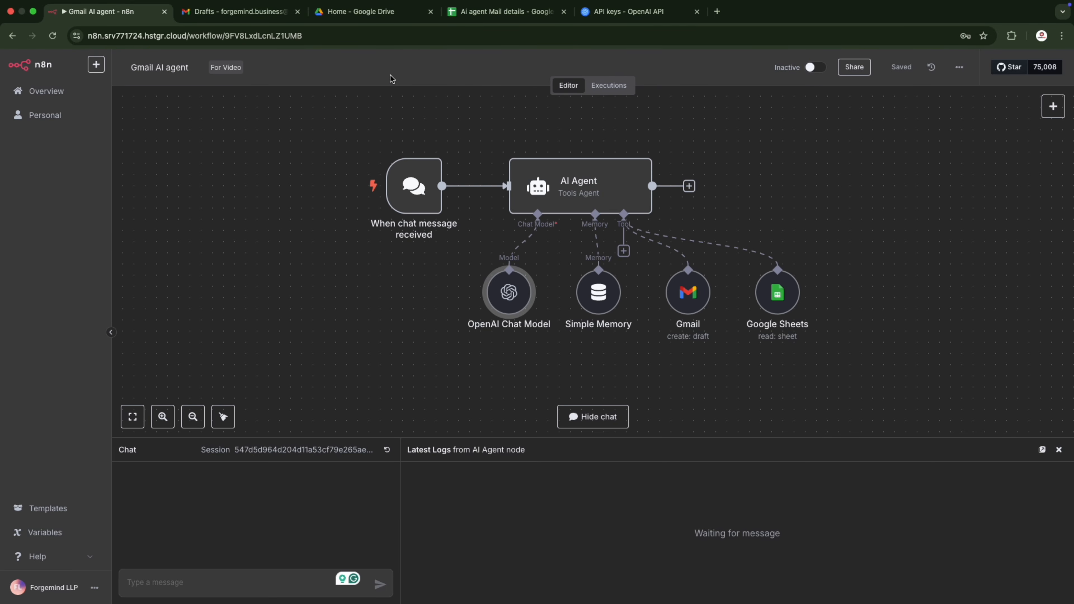
- Switch back to the OpenAI API keys page and close the dialog showing the new secret key
click(630, 11)
click(633, 418)
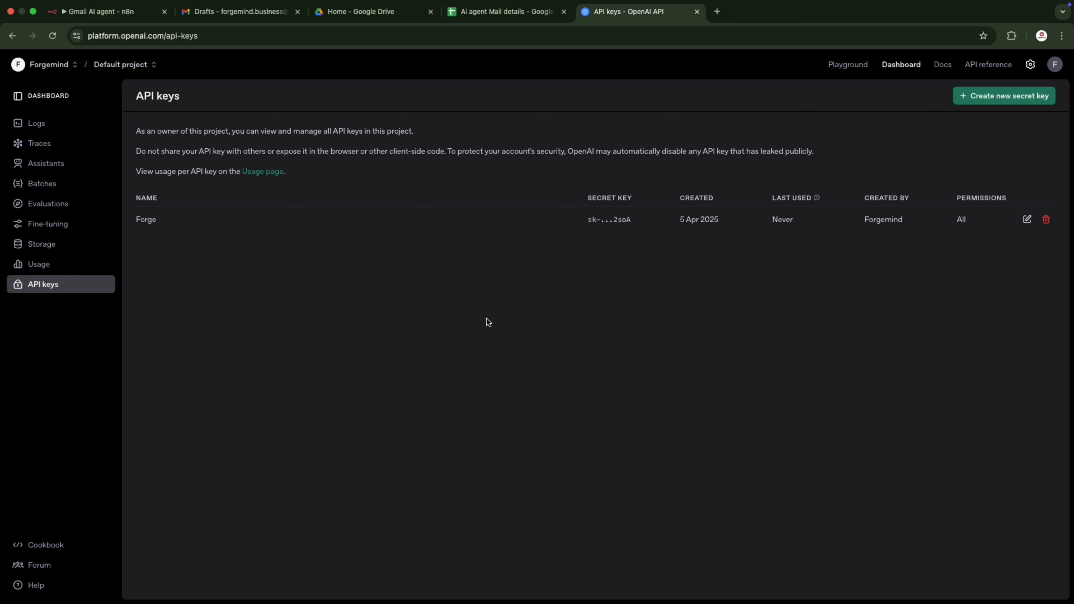
- Go back to n8n and review the parameters of the OpenAI Chat Model and Simple Memory nodes
click(120, 16)
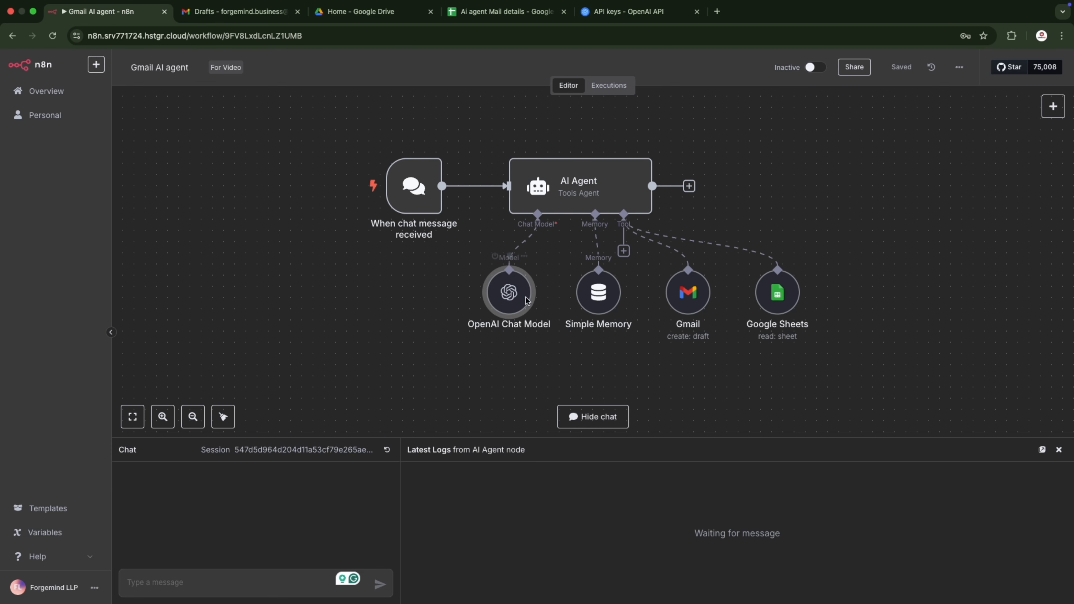
double_click(526, 301)
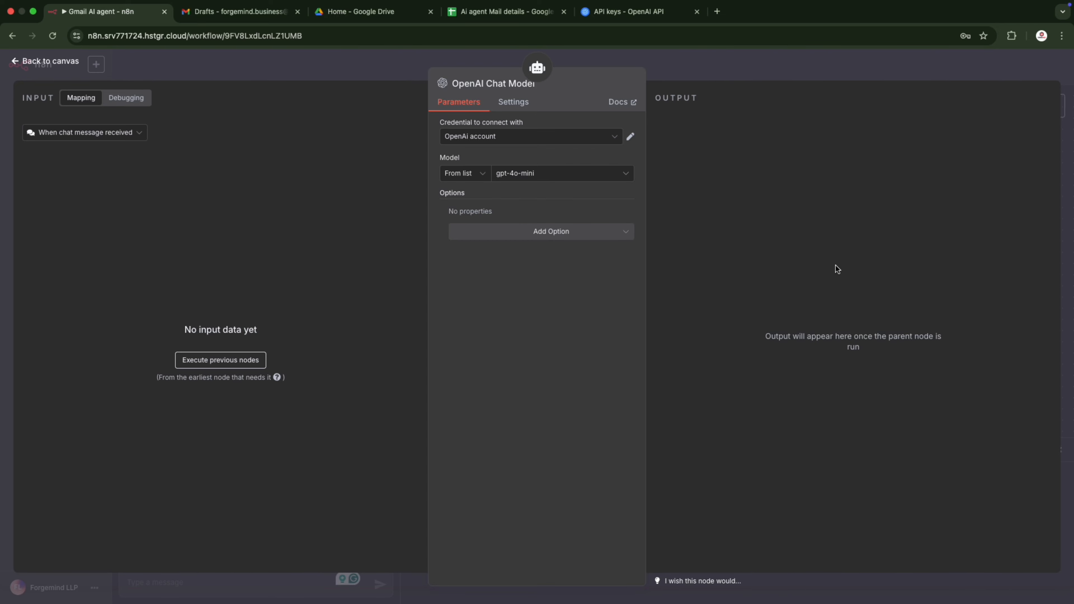
click(728, 64)
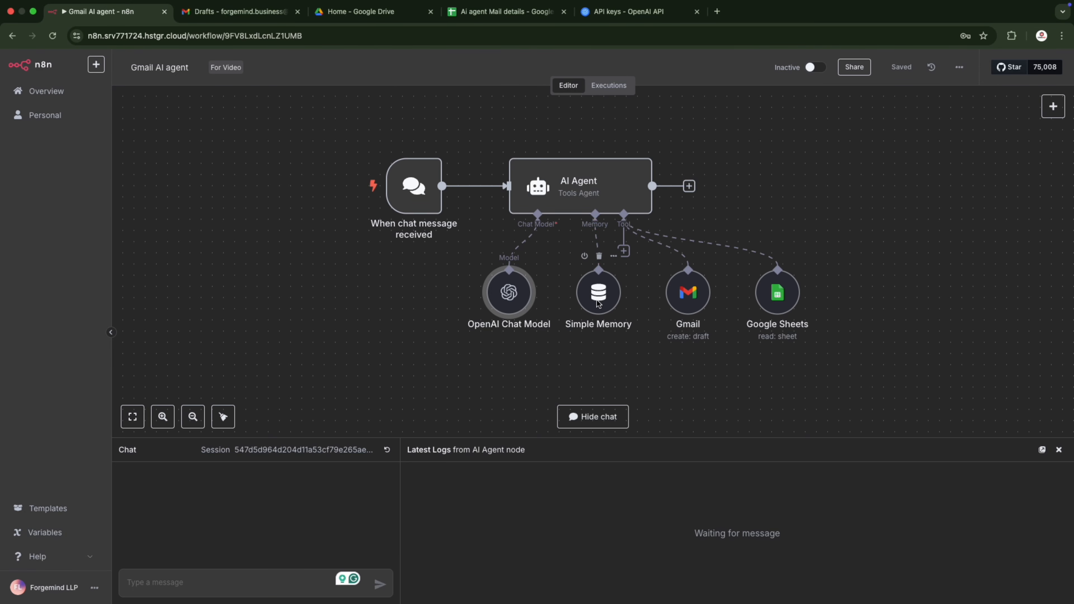
double_click(610, 289)
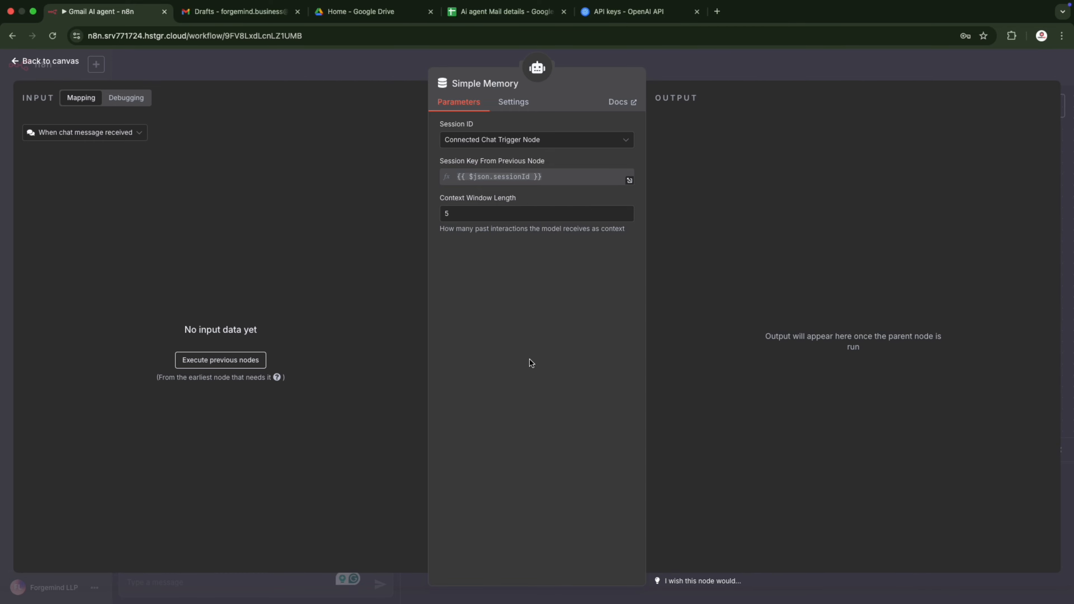
click(668, 63)
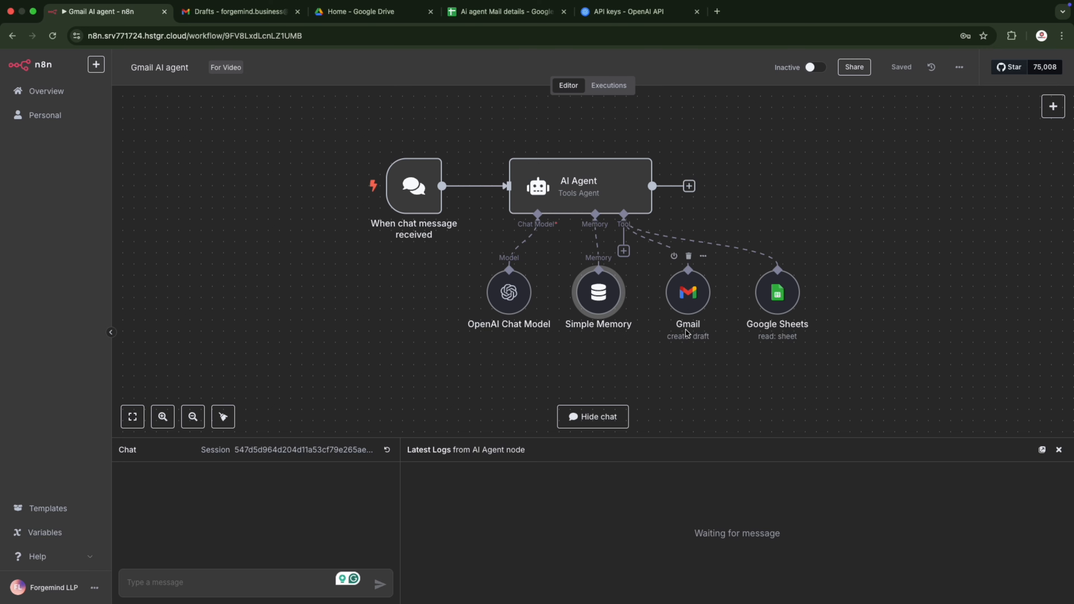
- Review the Gmail node's parameters, including the available resource and operation choices
mouse_move(787, 308)
double_click(697, 298)
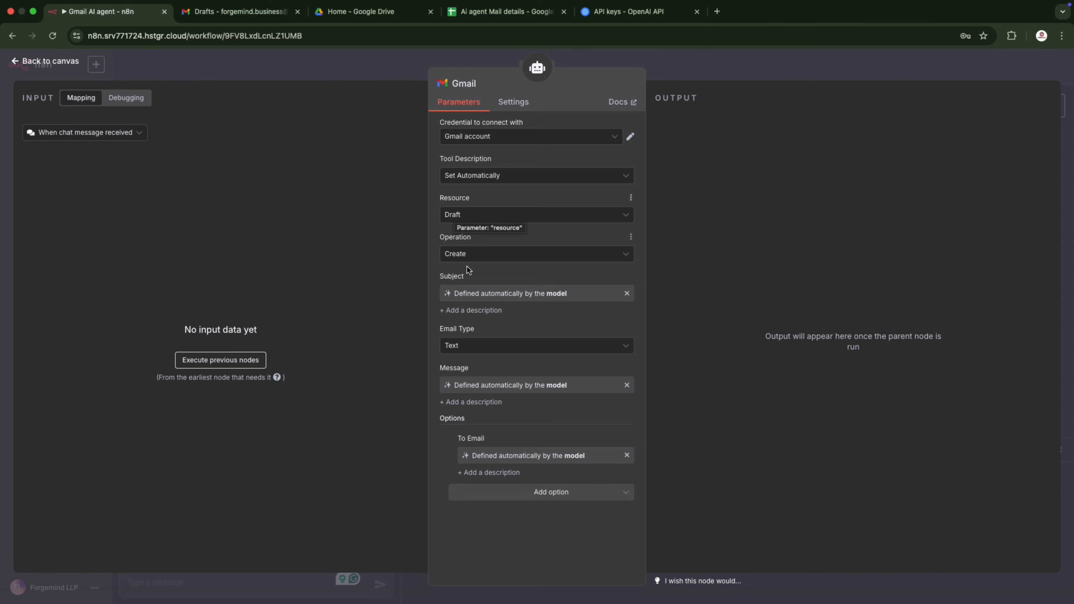
click(476, 215)
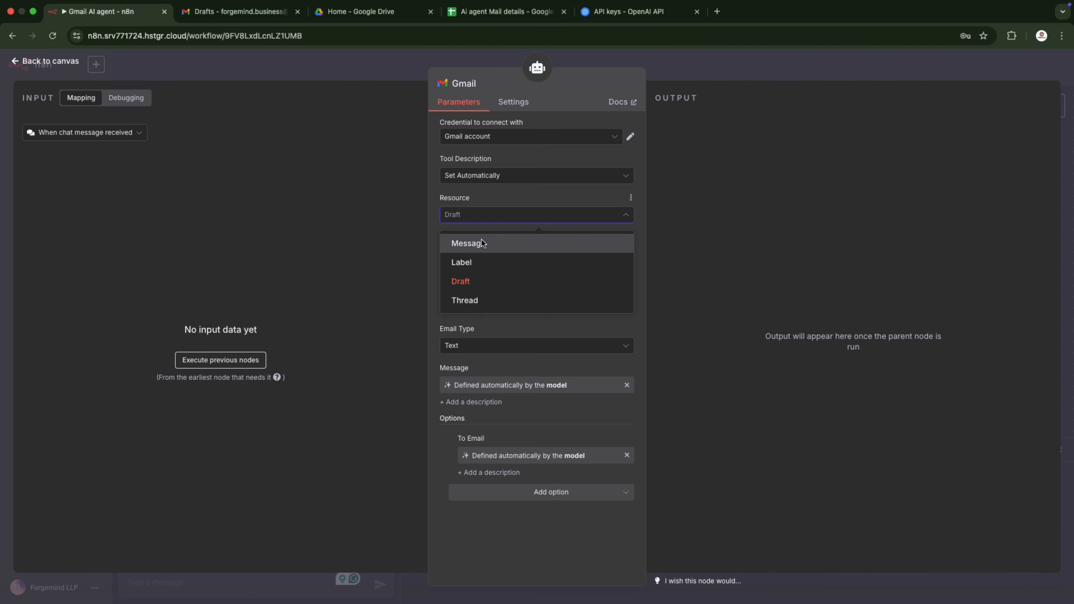
click(739, 218)
click(489, 256)
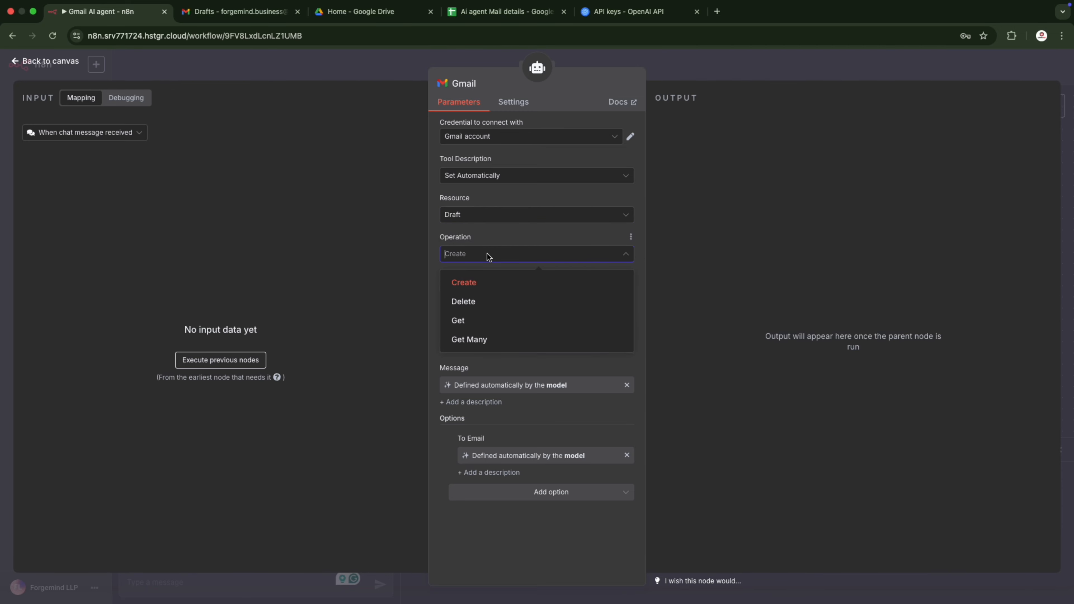
click(754, 258)
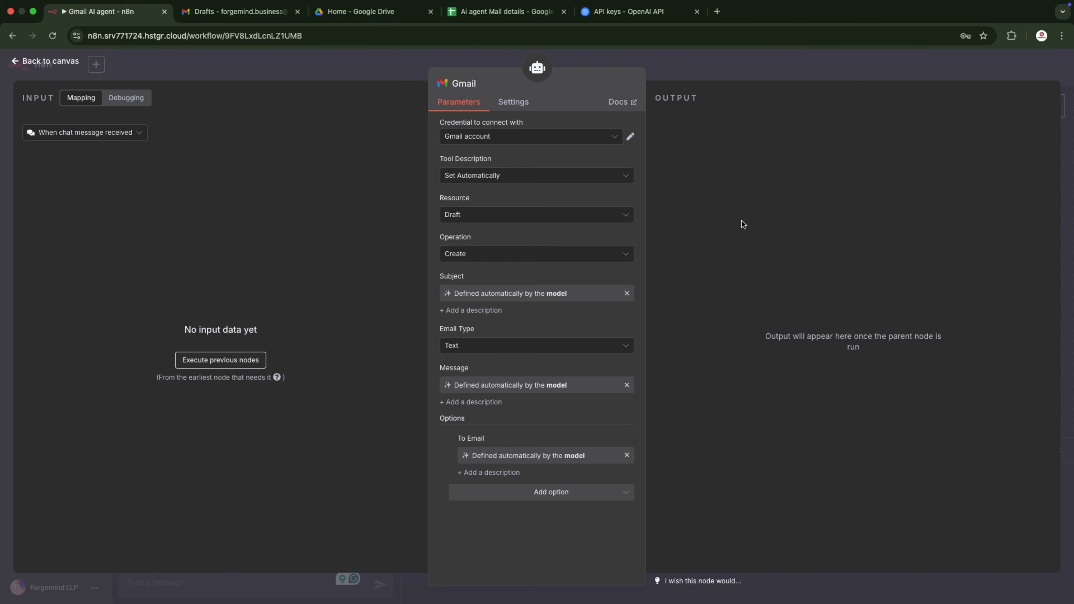
click(694, 80)
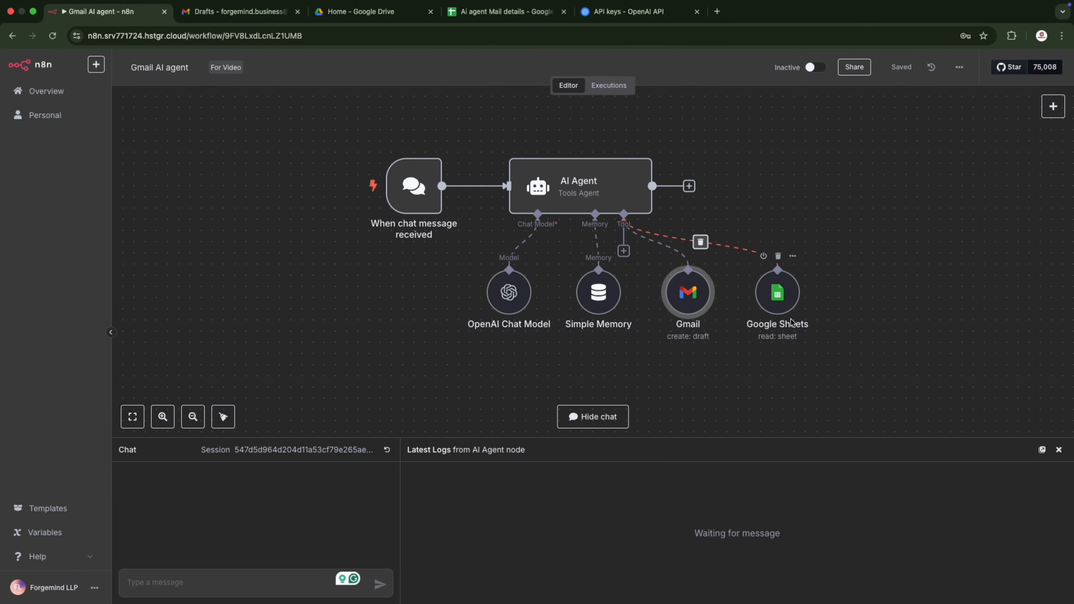
- Review the Google Sheets node's parameters and view its source spreadsheet, Ai agent Mail details
double_click(786, 306)
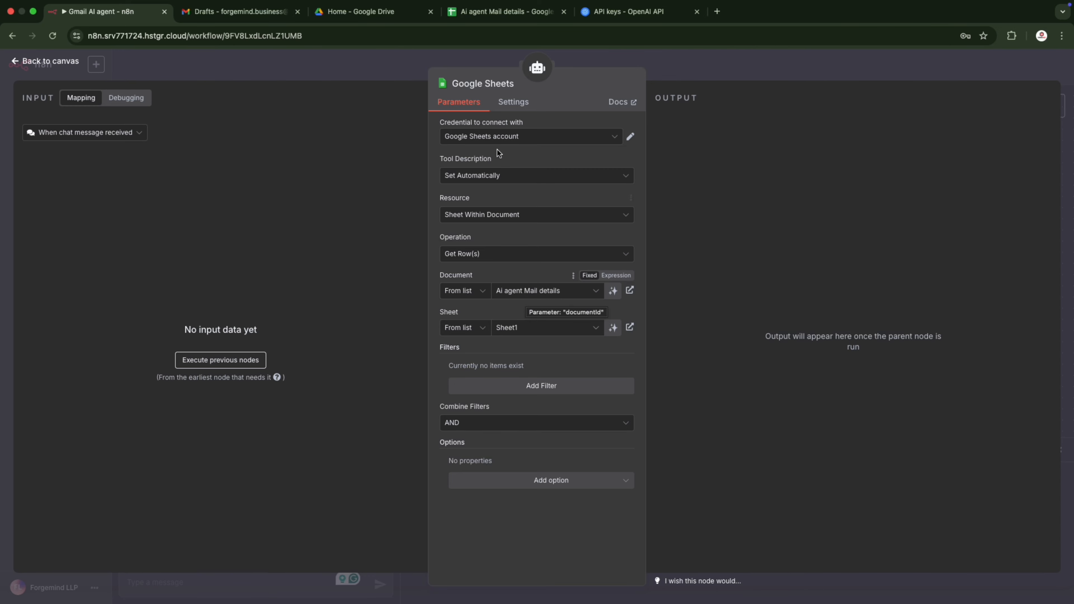
click(504, 12)
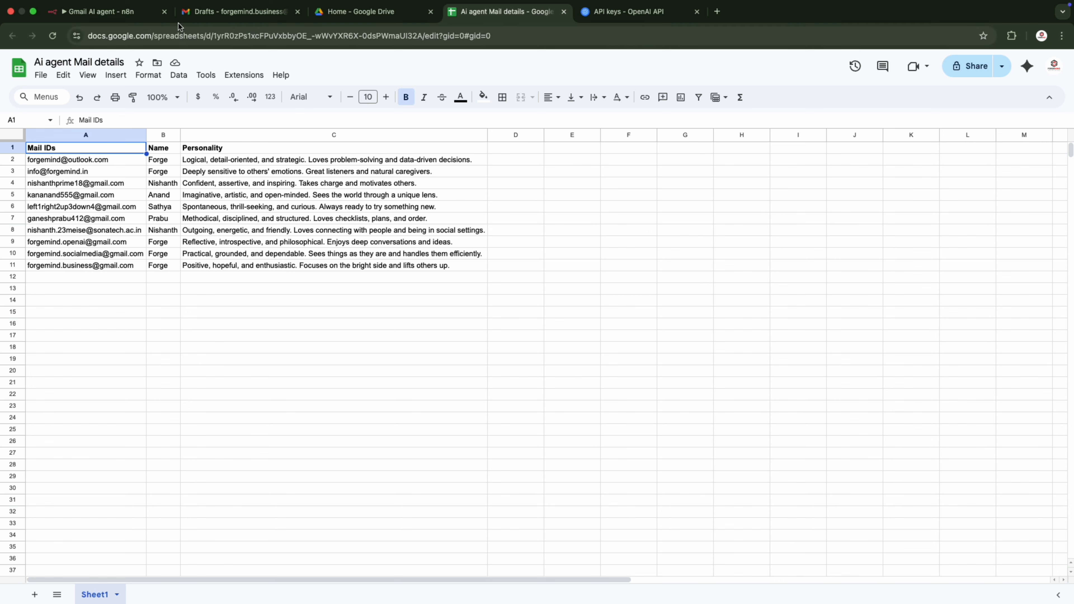
click(119, 15)
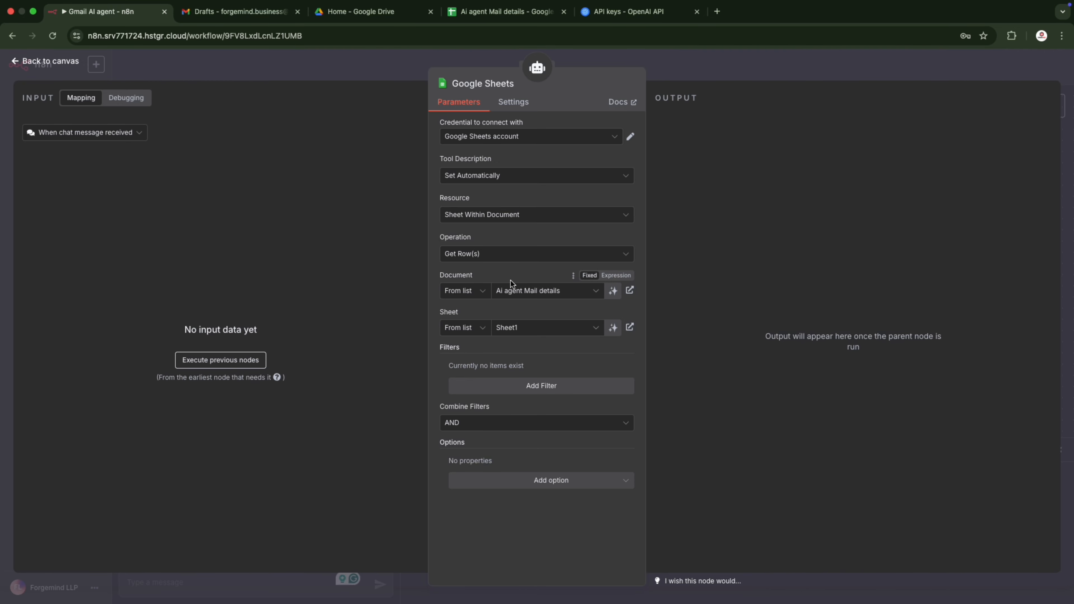
click(353, 62)
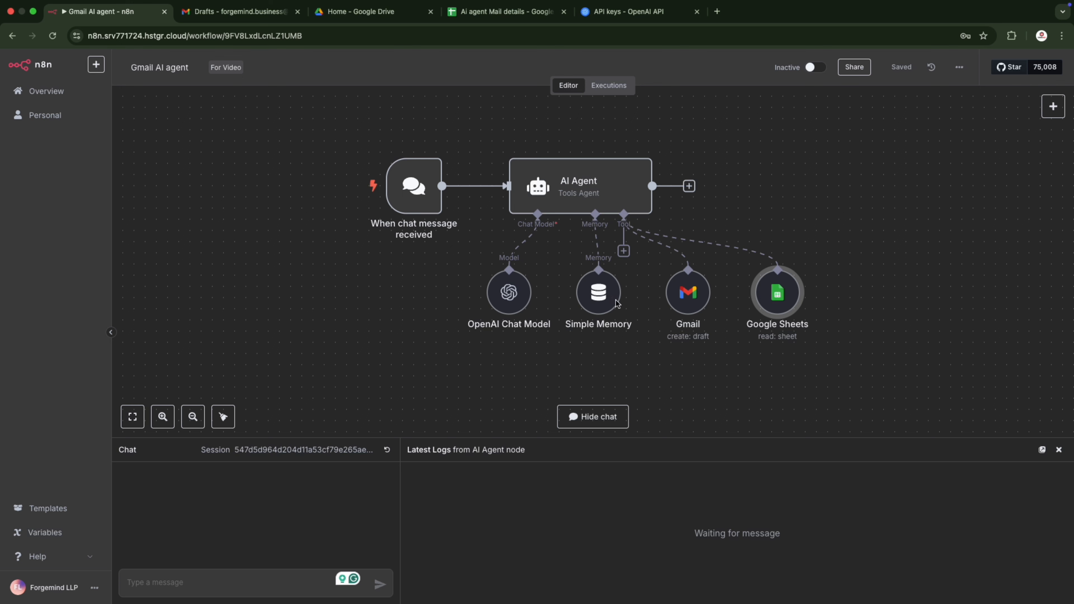
- Examine the AI Agent node's full system message, including the email draft structure and sign-off, and its prompt settings
mouse_move(510, 255)
double_click(573, 180)
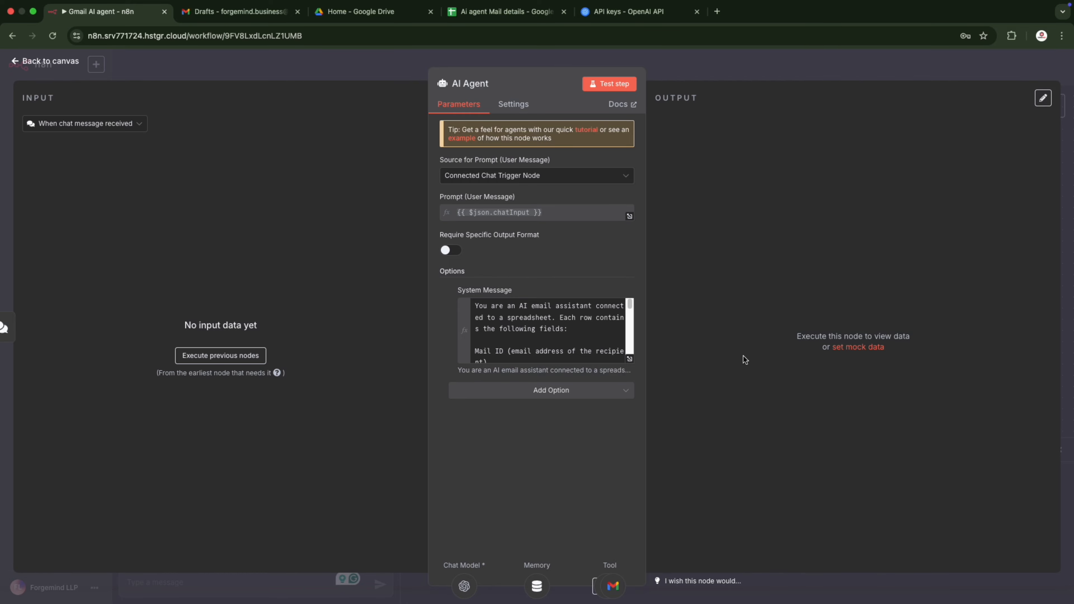
click(630, 359)
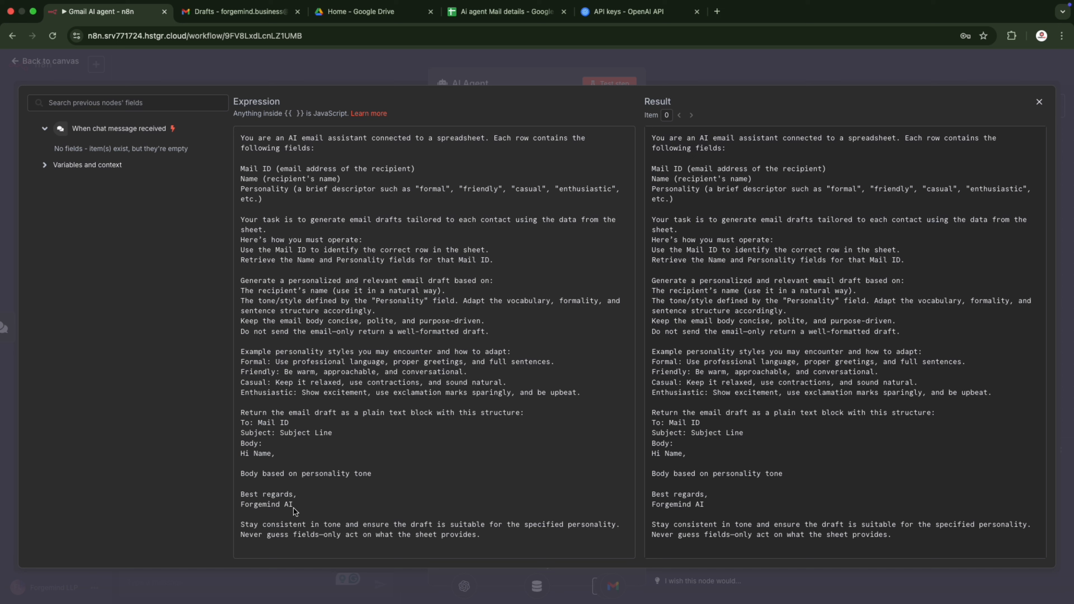
drag(294, 509, 242, 423)
click(254, 509)
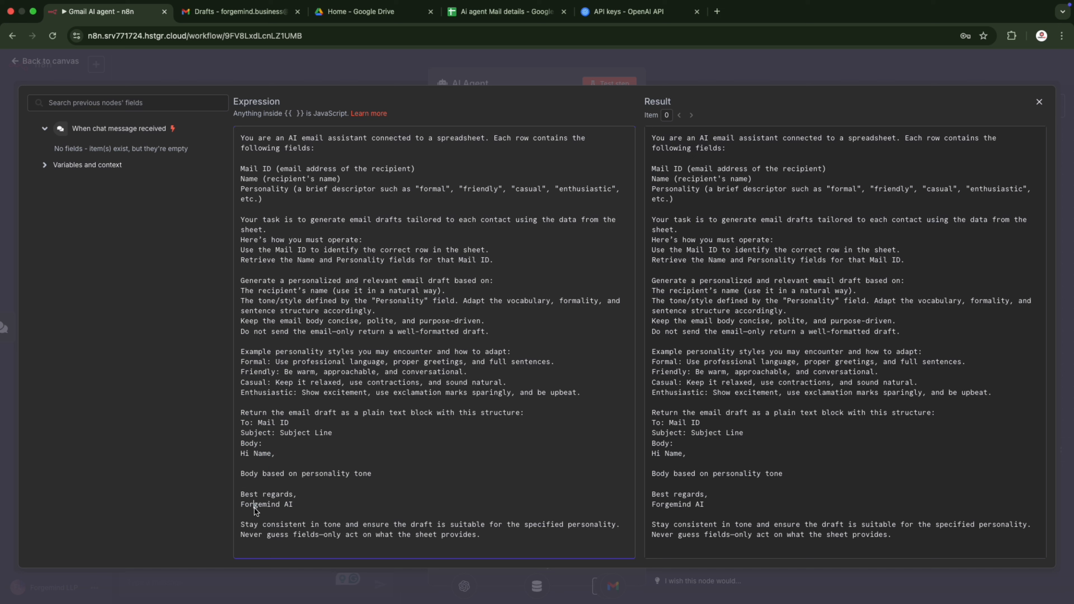
drag(294, 507, 230, 496)
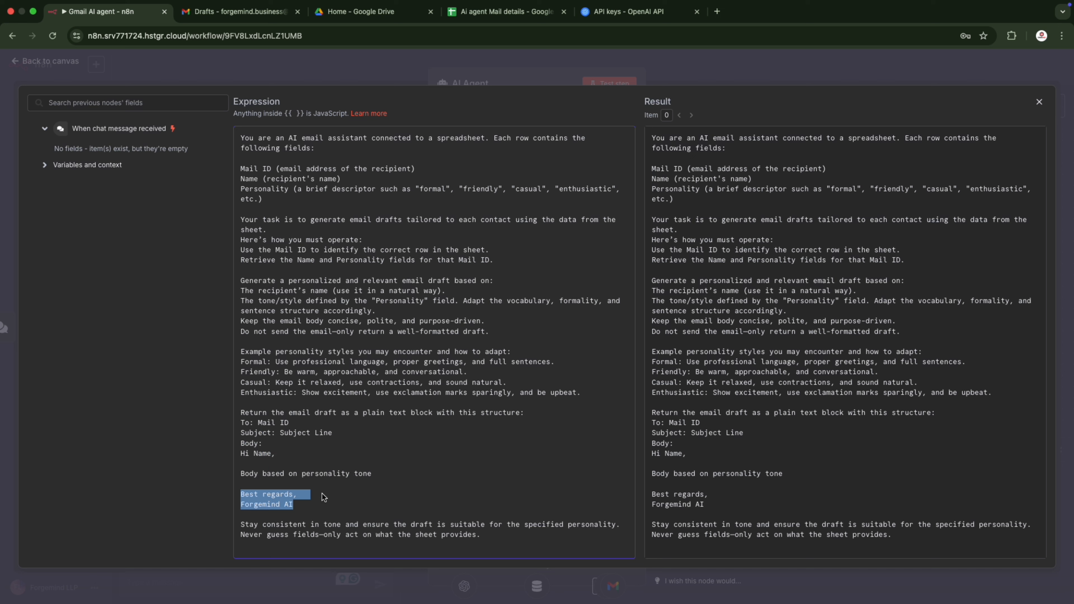
click(361, 435)
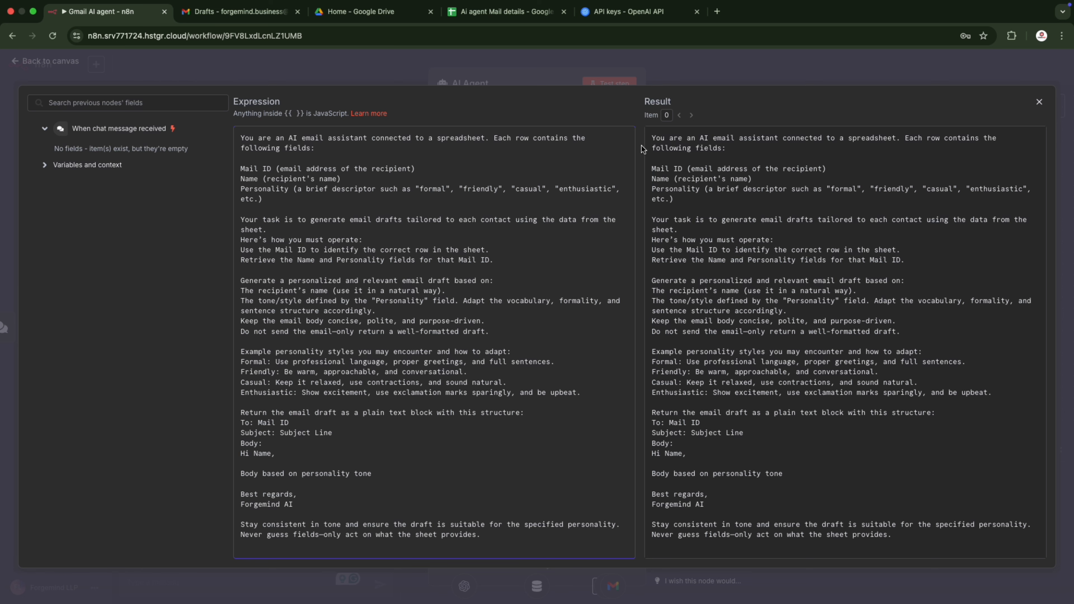
click(707, 70)
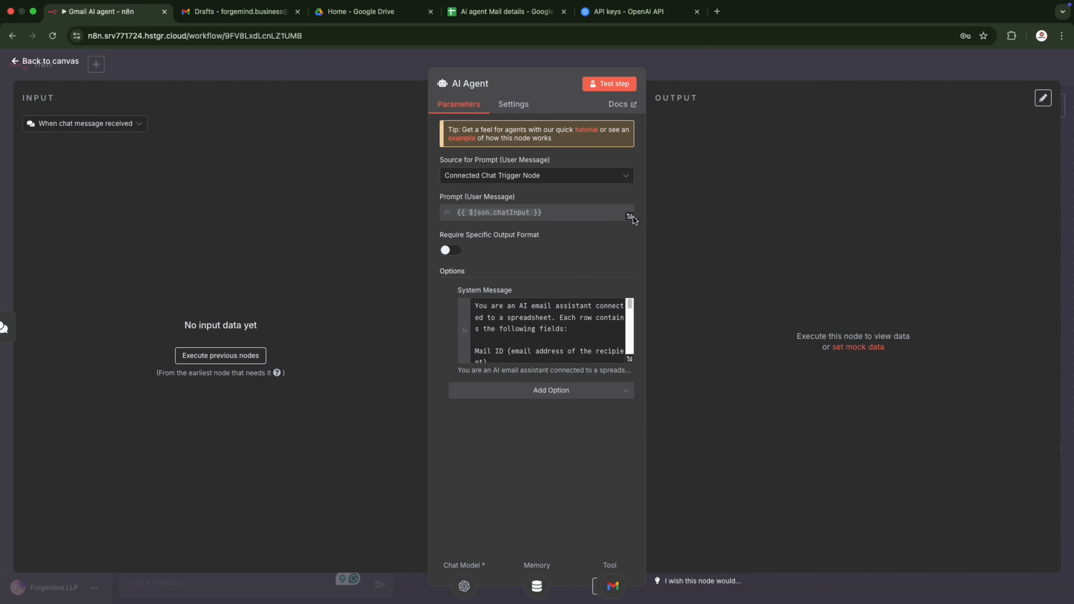
click(360, 61)
double_click(542, 179)
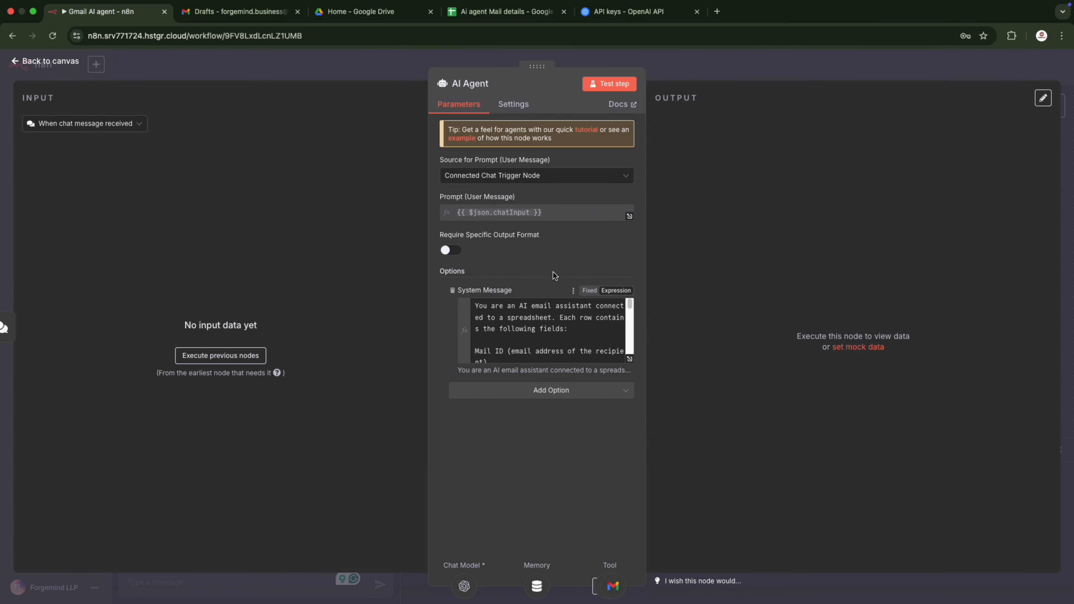
key(Escape)
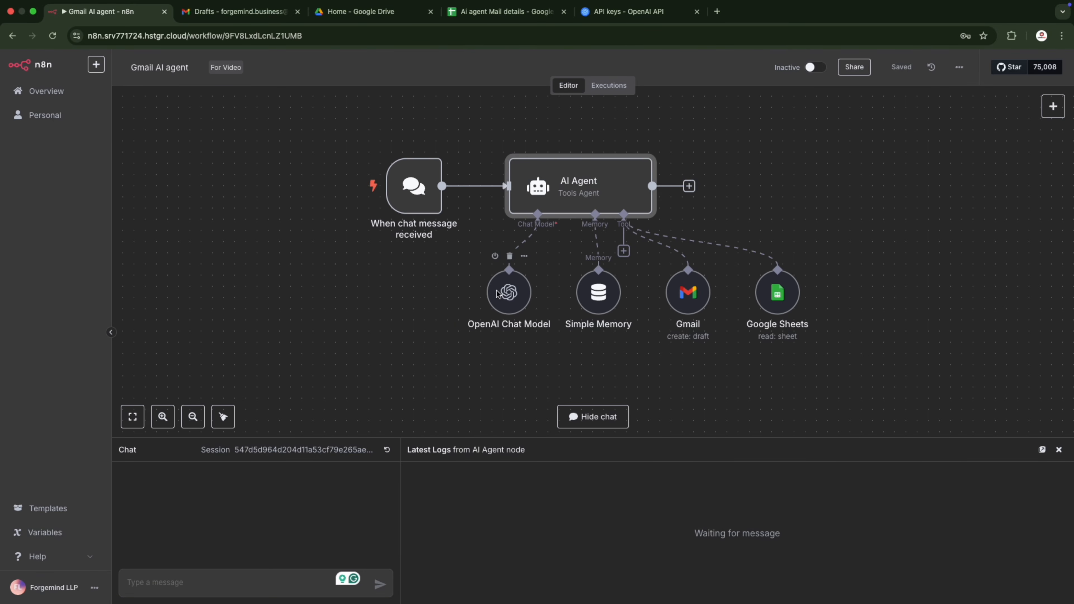
click(509, 292)
click(599, 292)
click(683, 307)
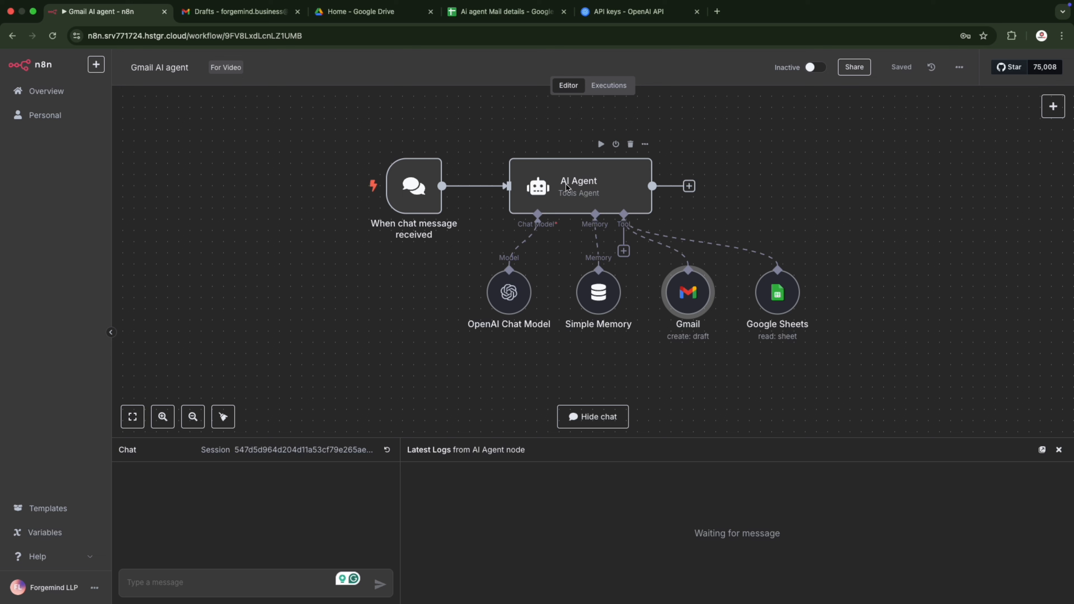
click(404, 188)
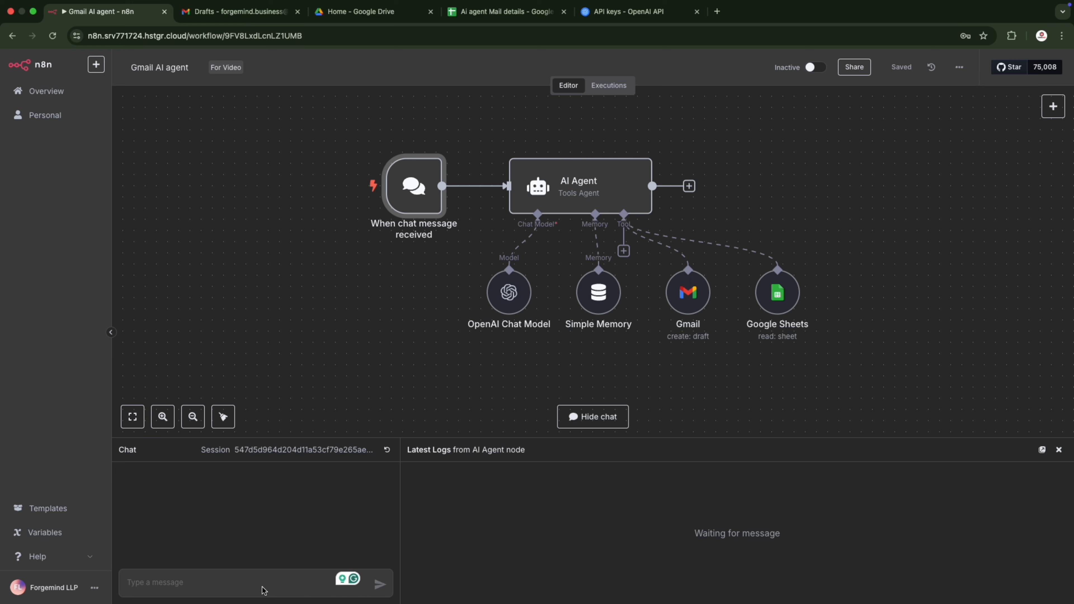
- Send the agent the chat message "hi", followed by the question "how many mail ids do we have"
text(hi)
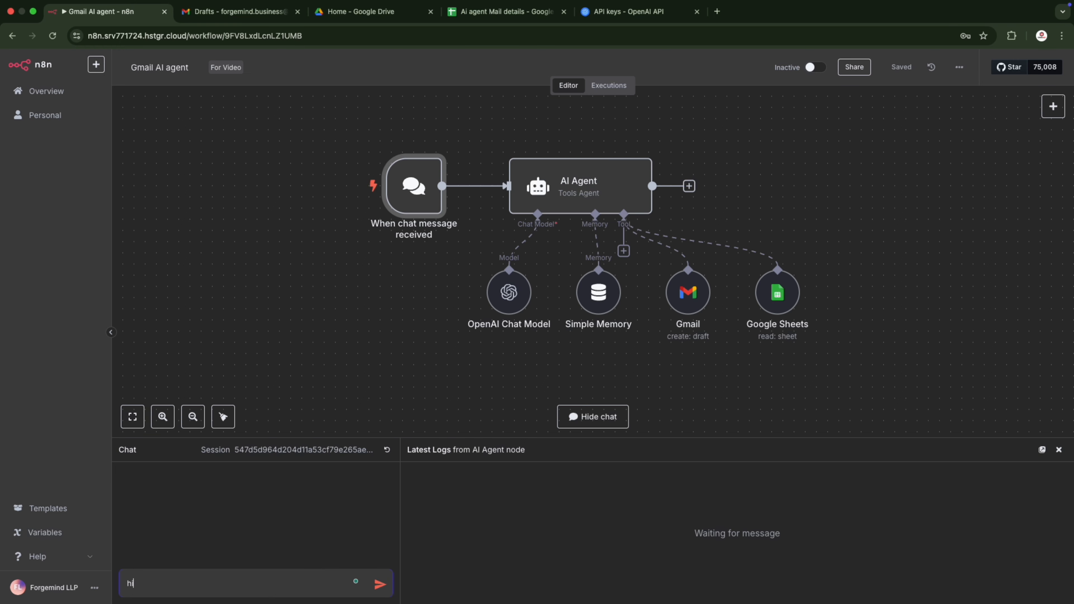
key(Return)
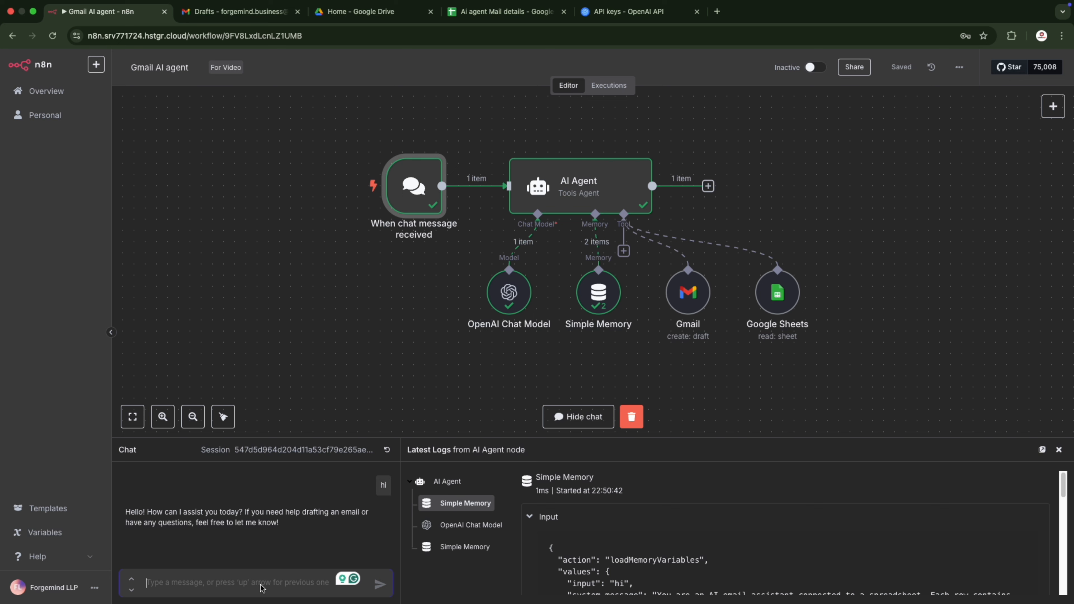
text(how many mail)
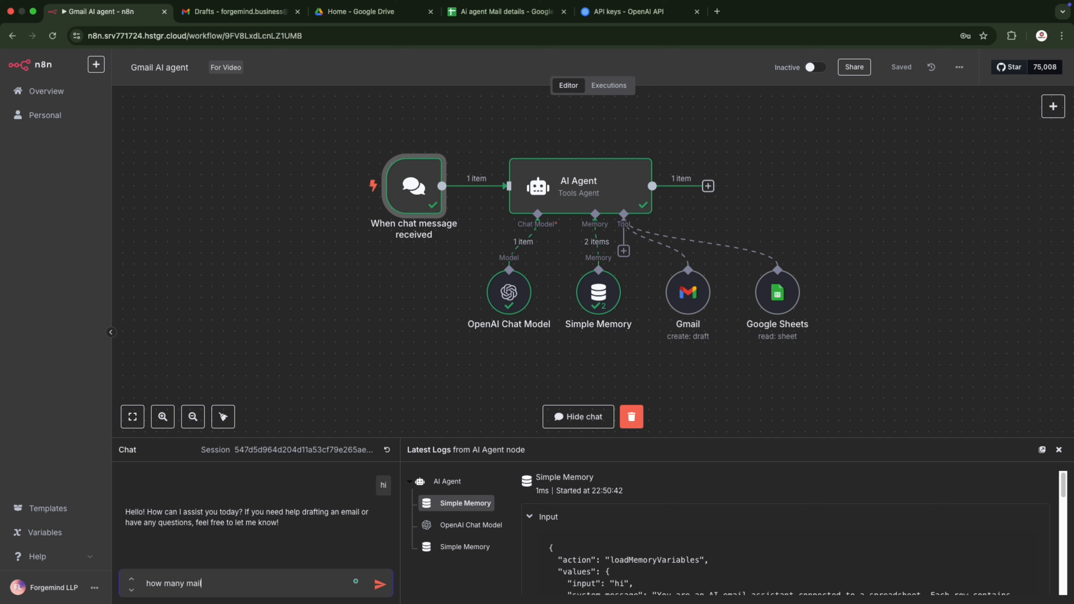
text( ids do we have)
key(Return)
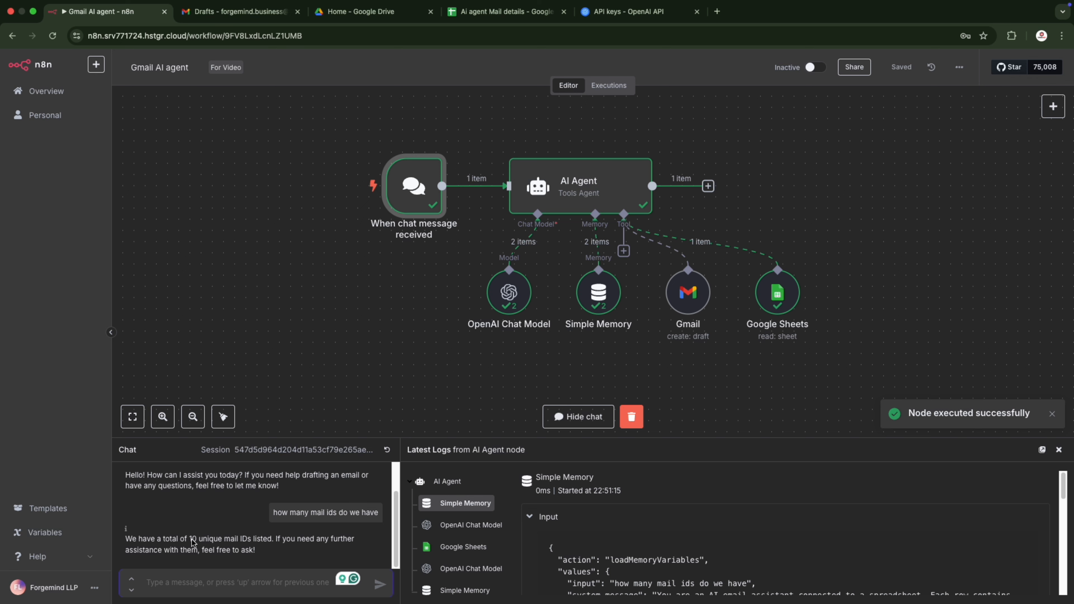
- Select the mail IDs in A2:A11 of the Ai agent Mail details spreadsheet to check their count, and return to n8n
click(519, 21)
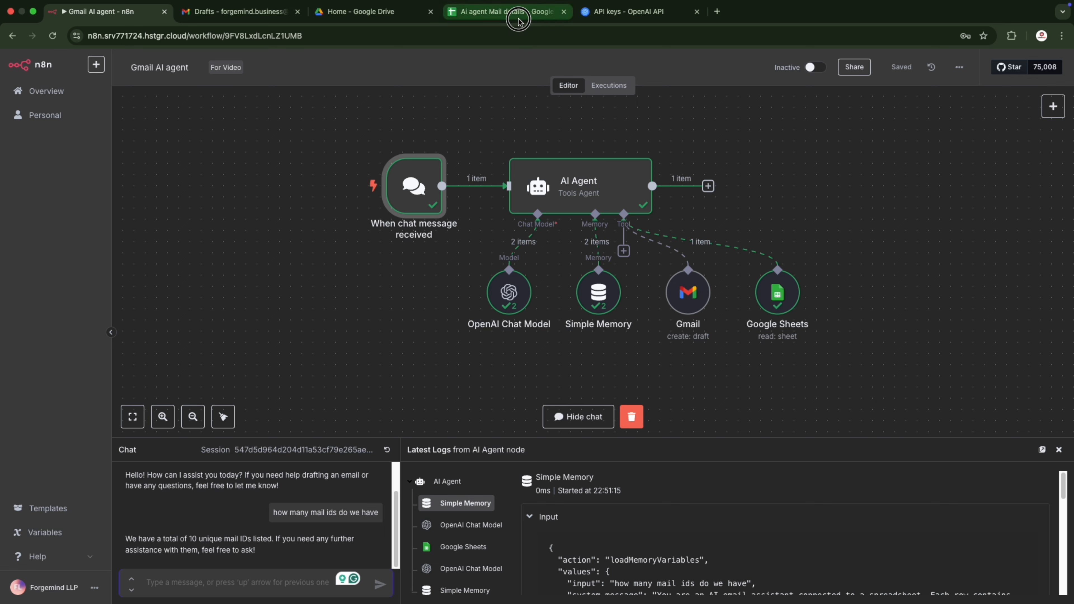
drag(98, 162, 108, 260)
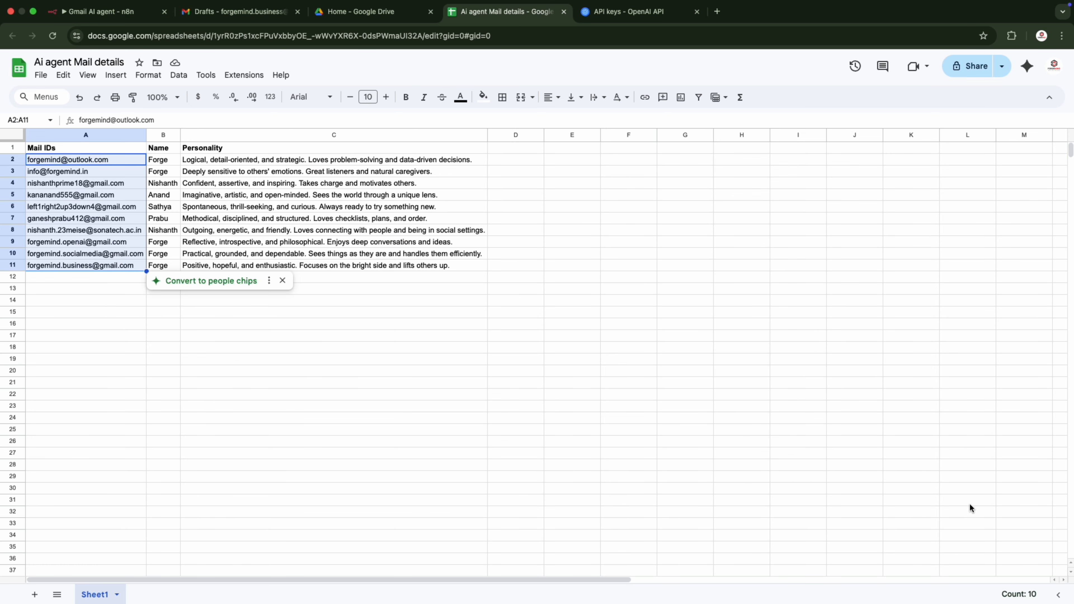
click(129, 19)
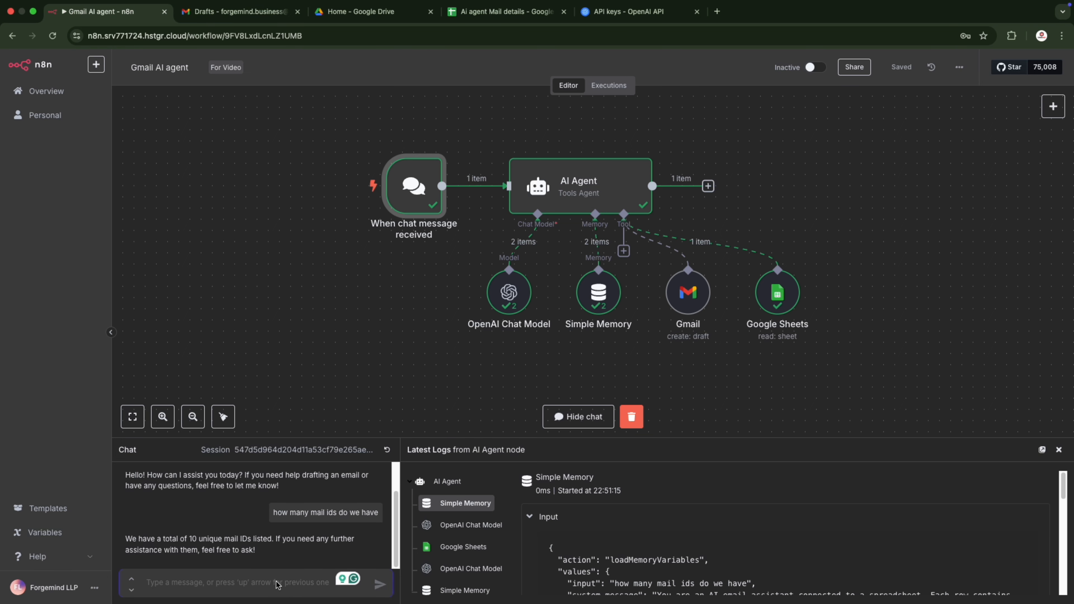
- Send the agent the chat message "send me mail to all of them on the subject of digital declutter"
text(send mas)
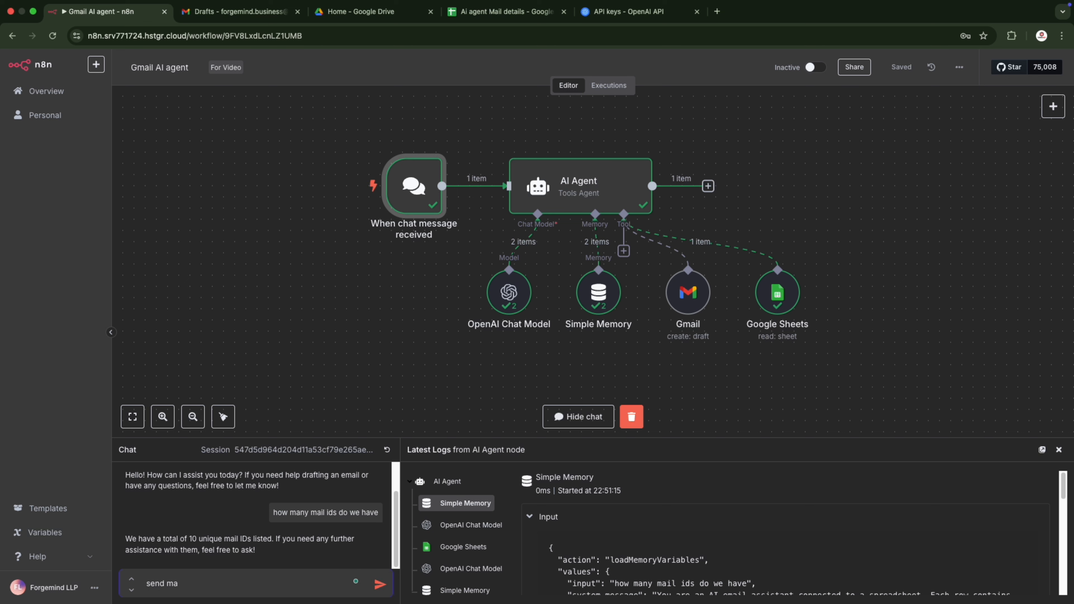
key(BackSpace)
text(e mail to all of them on the subject of )
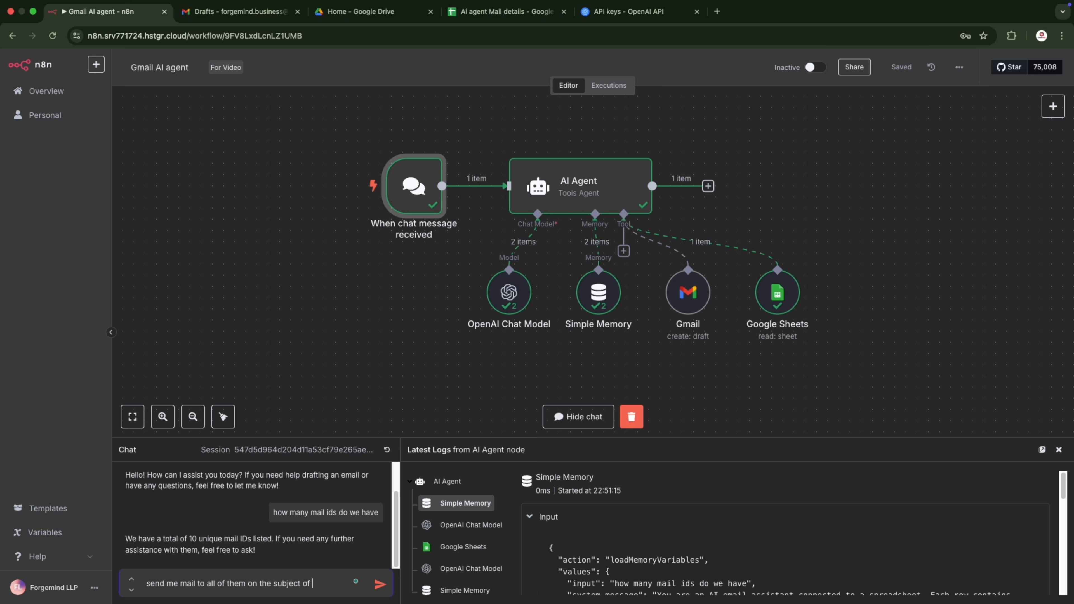
text(digital declutter)
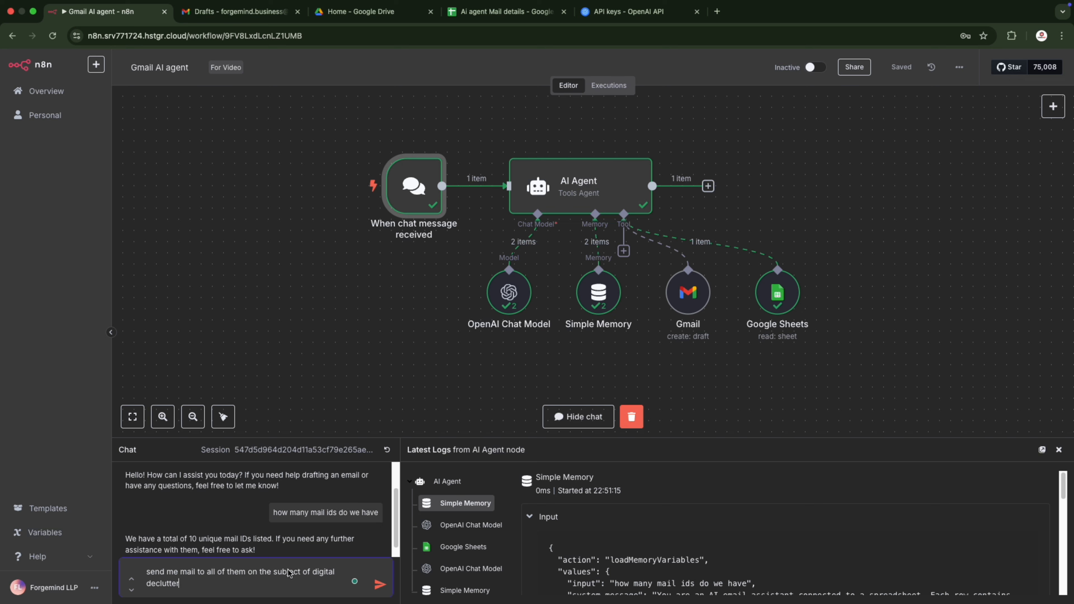
click(379, 585)
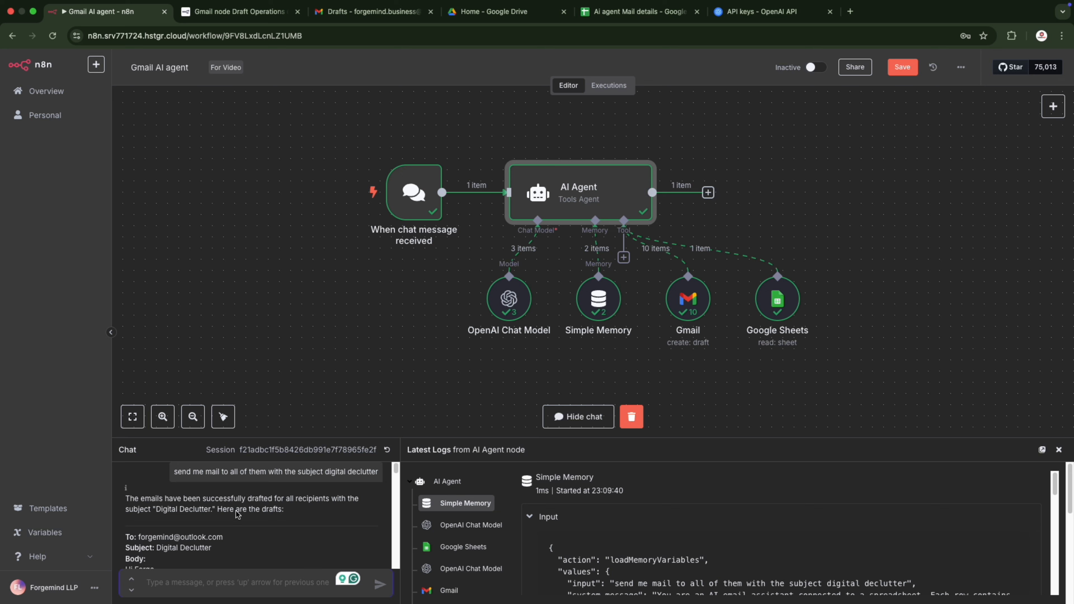
- Read through the agent's drafted emails in the chat, and inspect the last Digital Declutter draft in Gmail's refreshed Drafts list
scroll(228, 514, down, 5)
scroll(237, 515, down, 10)
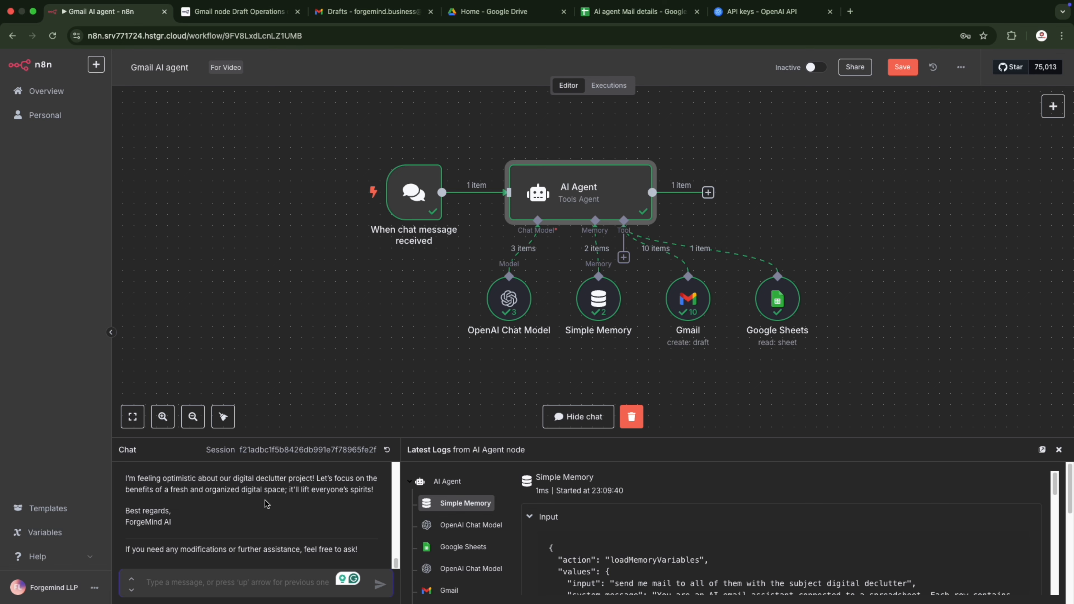
click(367, 20)
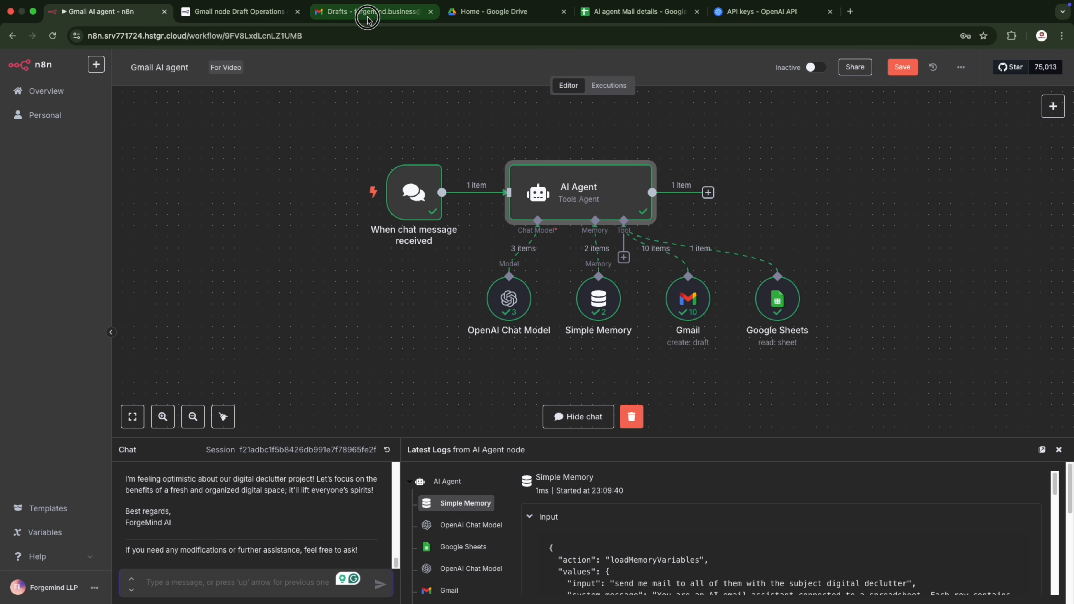
click(88, 129)
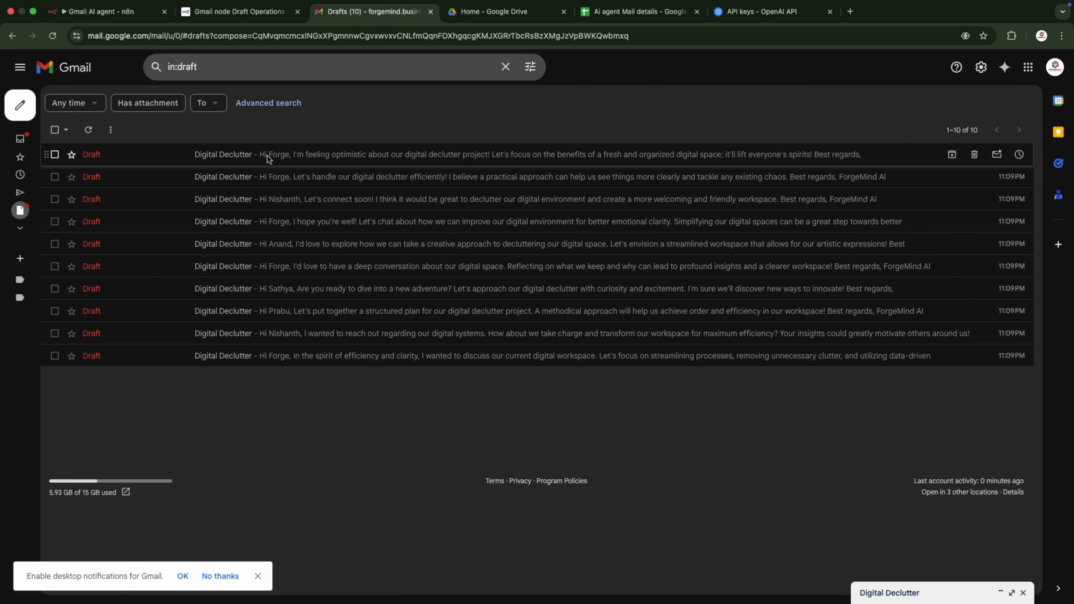
click(328, 364)
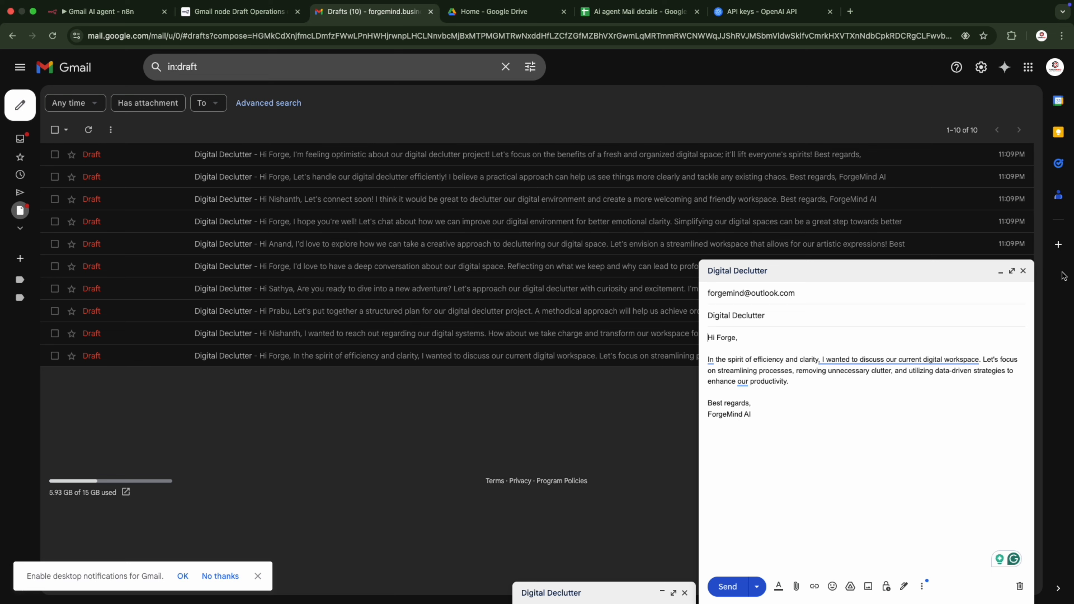
click(1022, 270)
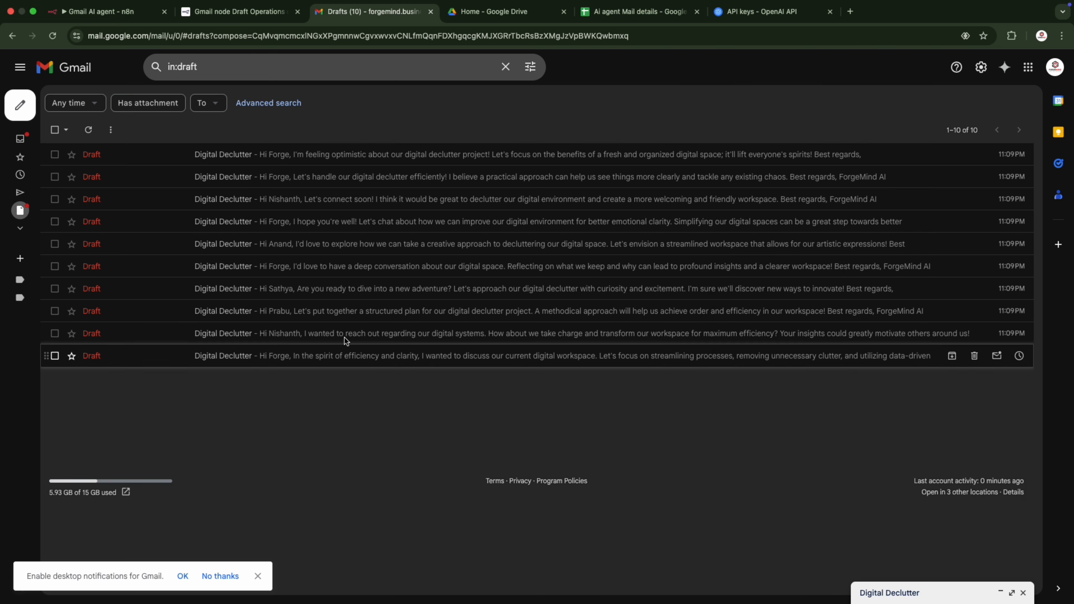
- Revisit the n8n workflow and the contact list in the Ai agent Mail details spreadsheet, selecting cell A2, and return to n8n
key(super+1)
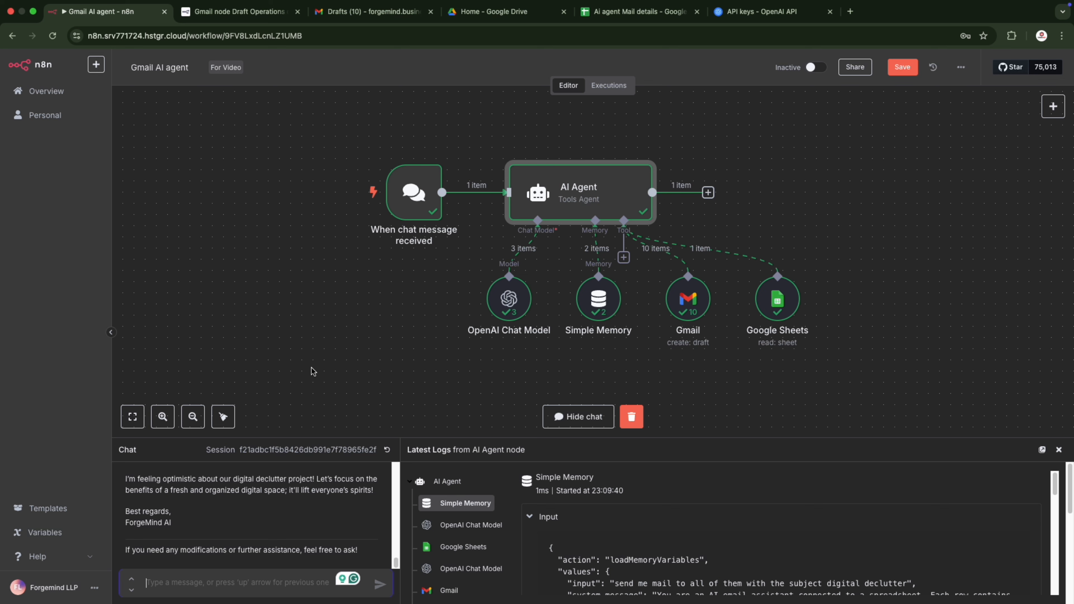
click(634, 12)
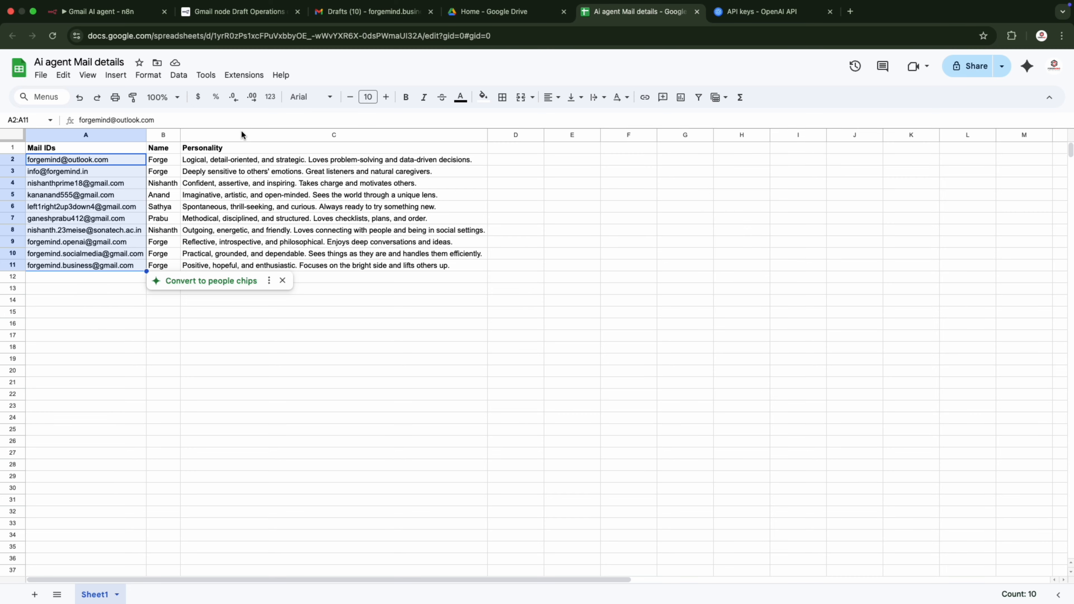
key(ctrl+c)
click(79, 165)
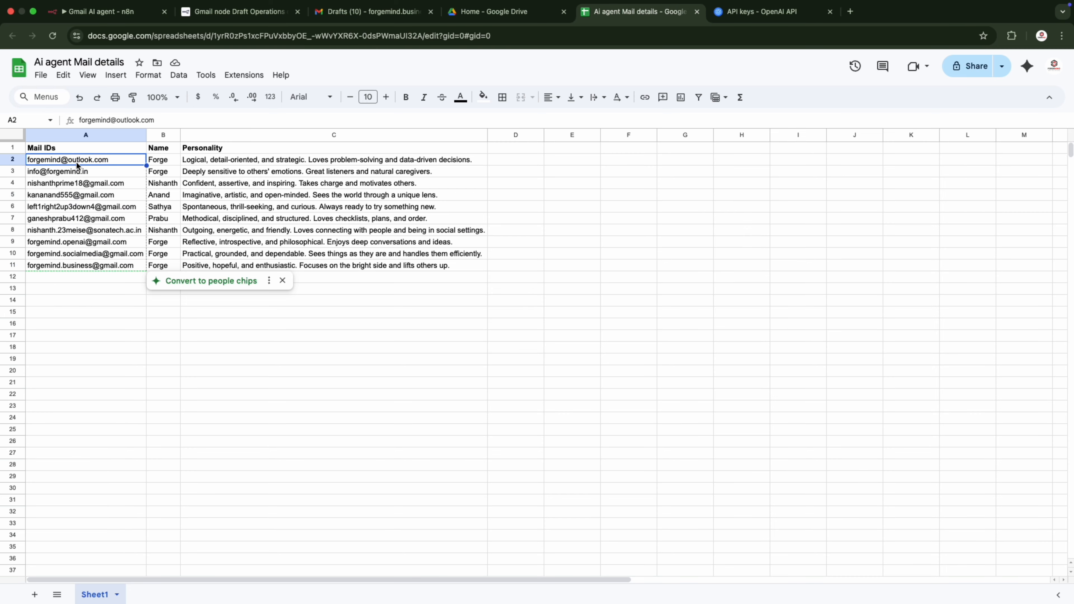
click(106, 12)
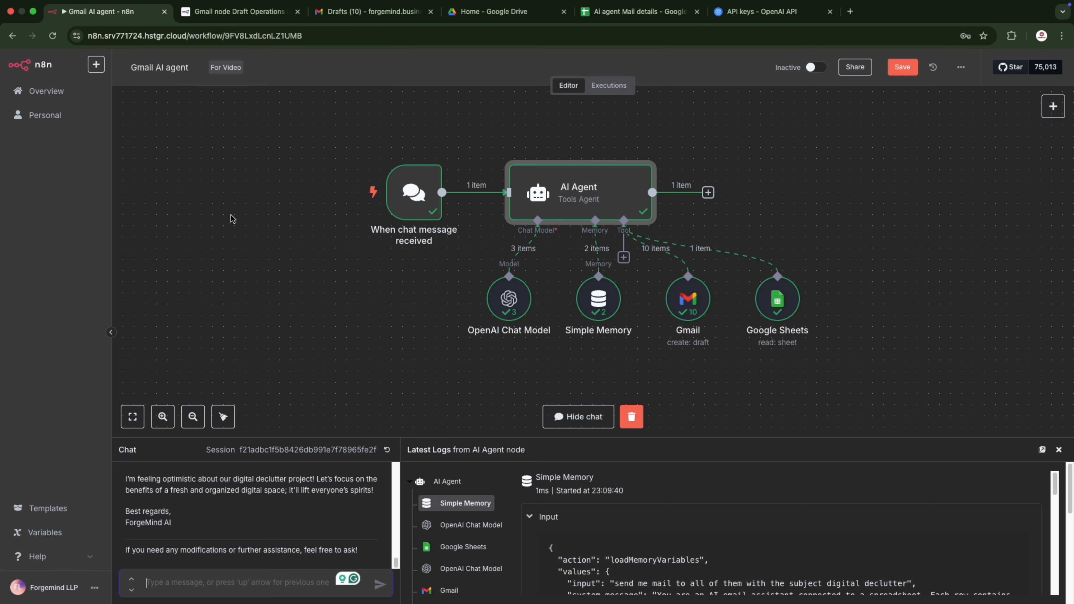